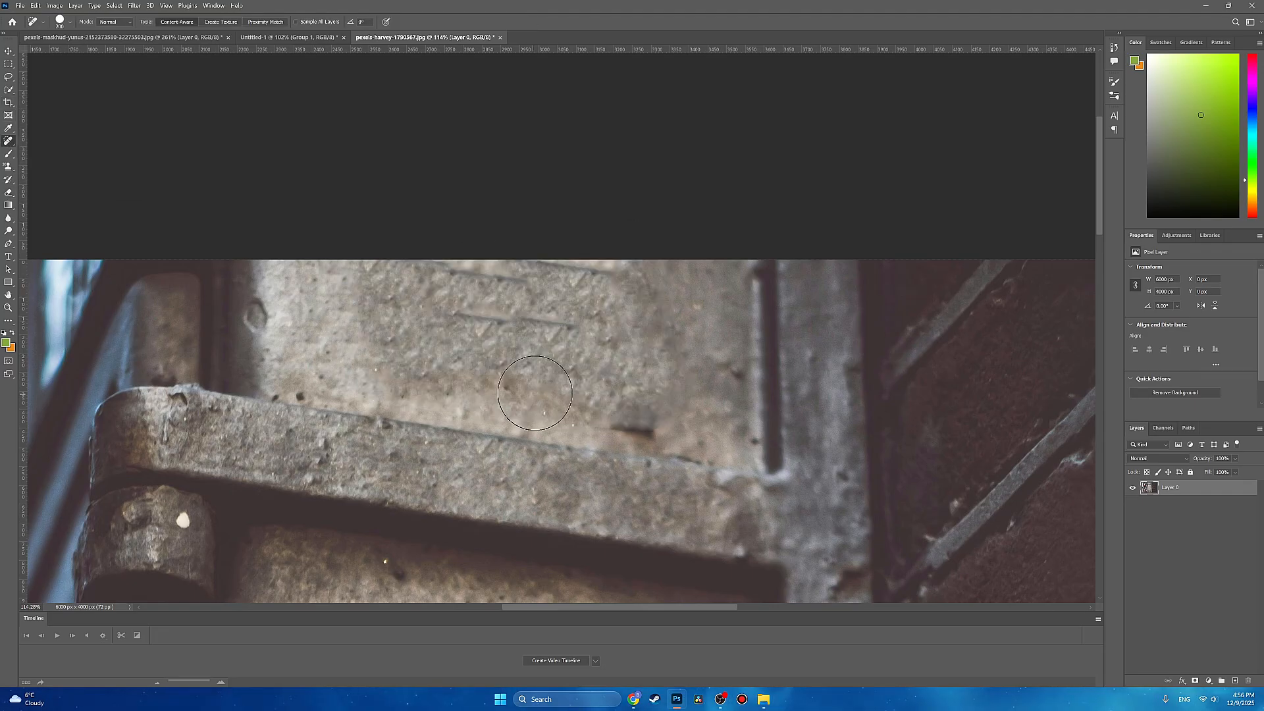
- Examine the stickers on the grey metal pillar in the street photo
{"action": "scroll", "coordinate": [555, 356], "scroll_direction": "down", "scroll_amount": 5}
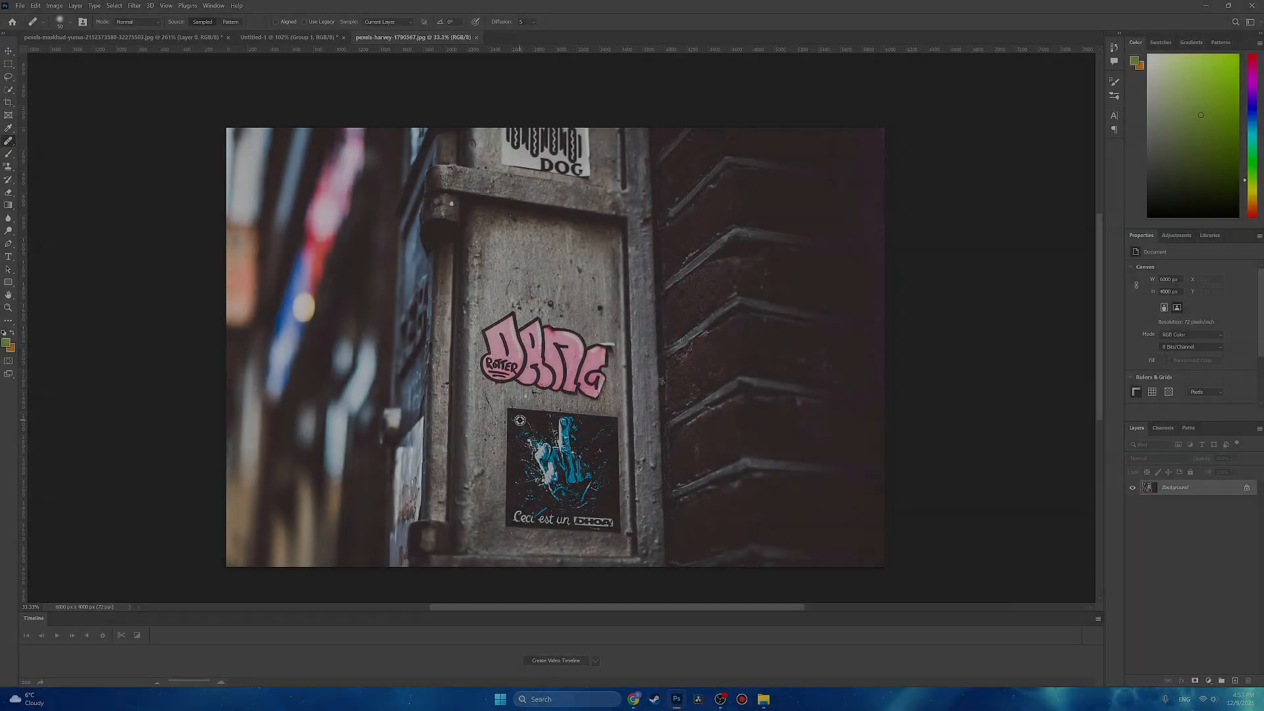
{"action": "scroll", "coordinate": [520, 428], "scroll_direction": "up", "scroll_amount": 2}
{"action": "scroll", "coordinate": [516, 359], "scroll_direction": "down", "scroll_amount": 2}
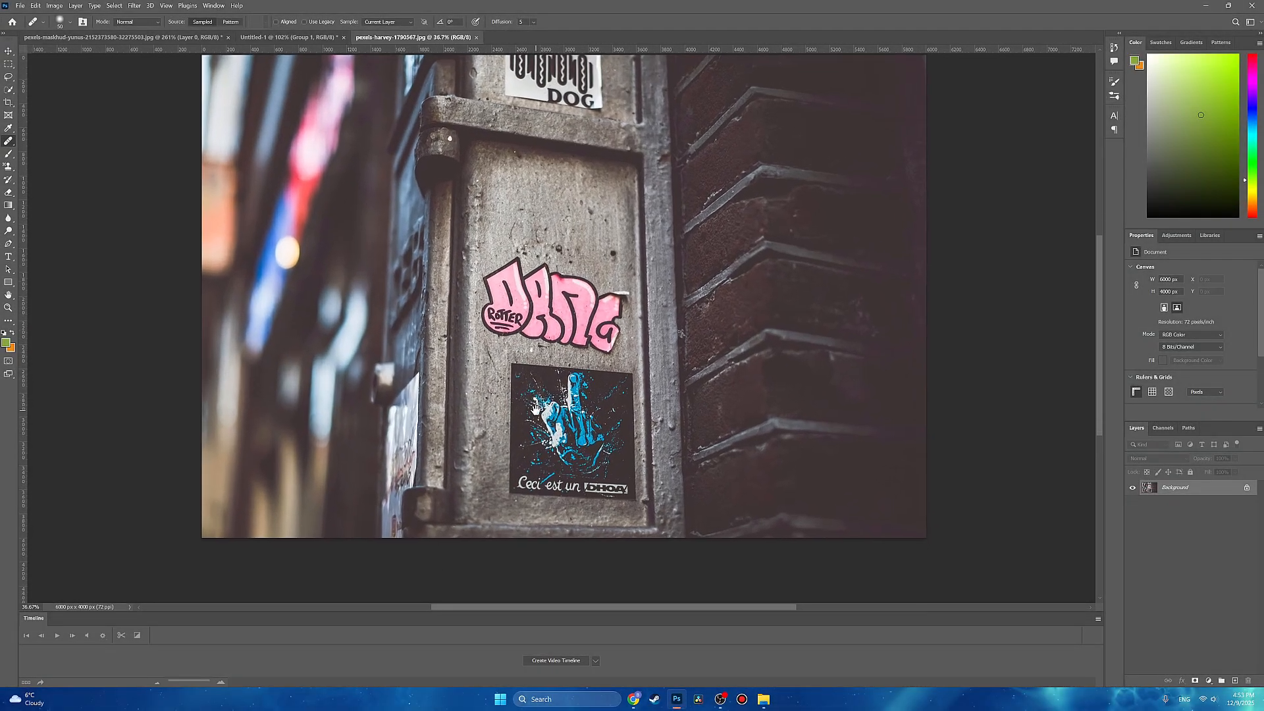
{"action": "scroll", "coordinate": [558, 467], "scroll_direction": "up", "scroll_amount": 2}
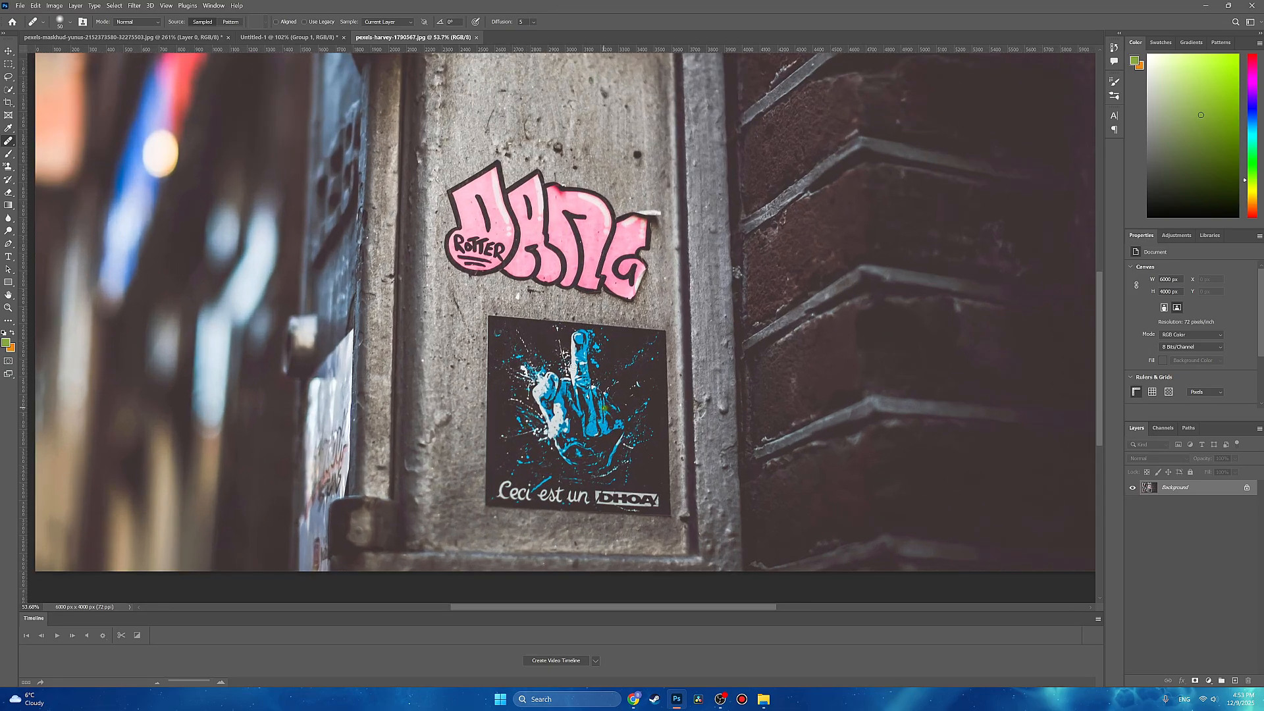
{"action": "scroll", "coordinate": [554, 291], "scroll_direction": "up", "scroll_amount": 8}
{"action": "scroll", "coordinate": [619, 379], "scroll_direction": "down", "scroll_amount": 2}
{"action": "scroll", "coordinate": [619, 380], "scroll_direction": "up", "scroll_amount": 2}
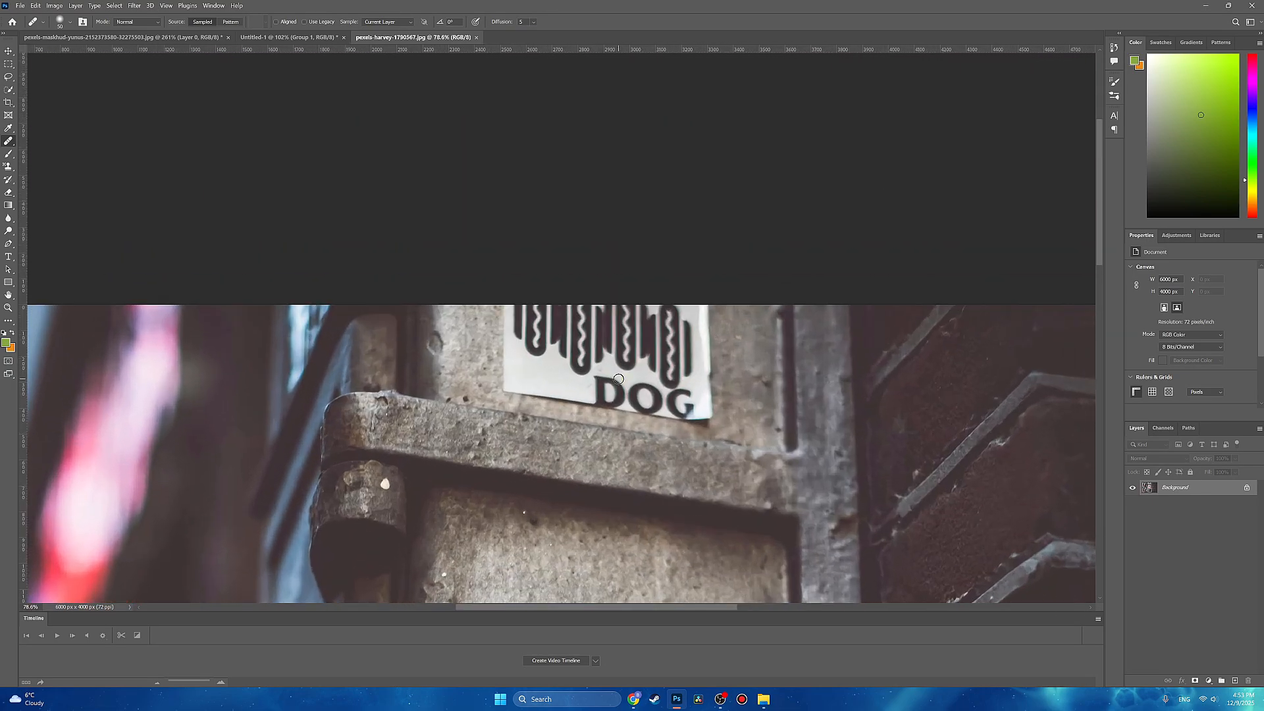
{"action": "scroll", "coordinate": [621, 383], "scroll_direction": "down", "scroll_amount": 5}
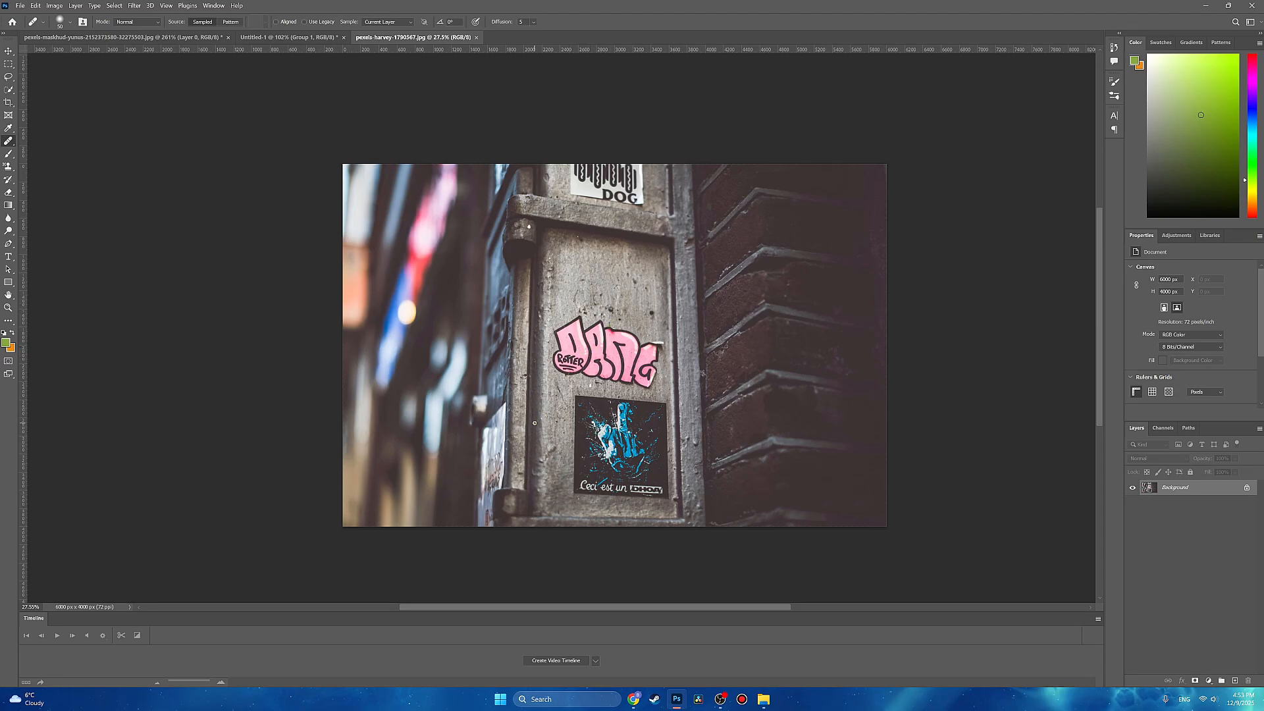
{"action": "scroll", "coordinate": [535, 423], "scroll_direction": "up", "scroll_amount": 3}
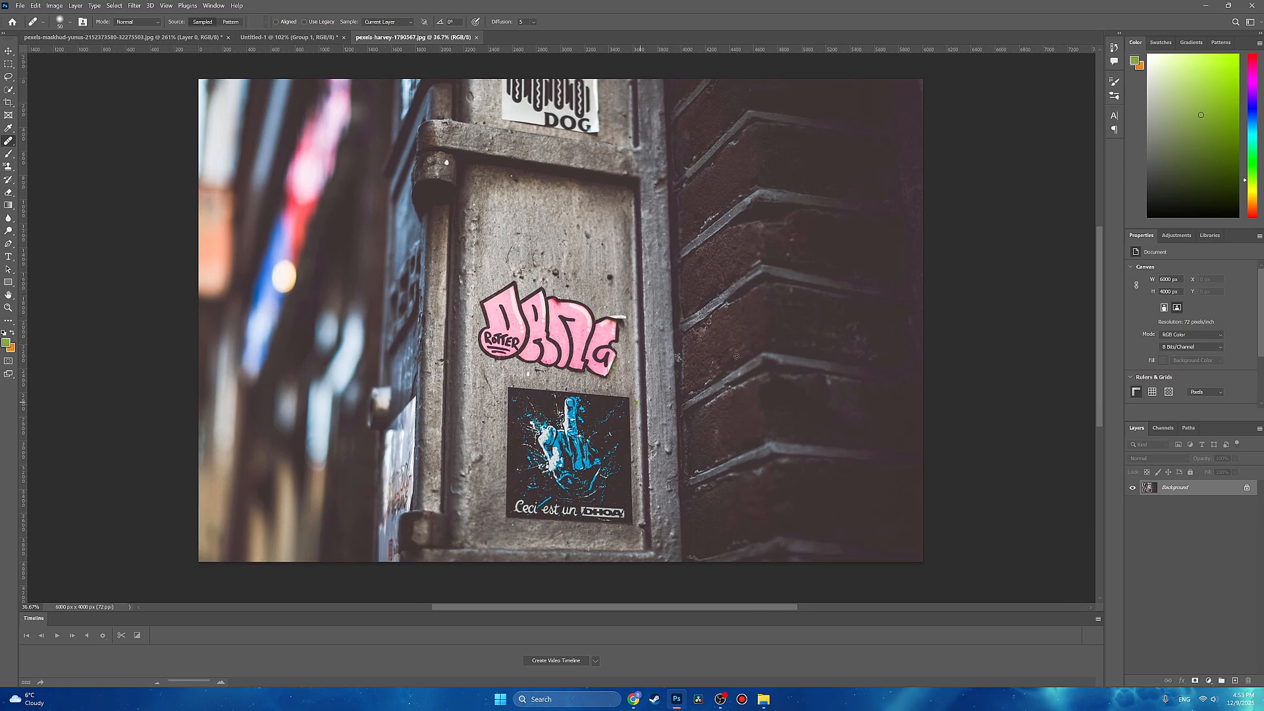
- Unlock the background layer and set up the Spot Healing Brush with a size of 200 px and 100% hardness
{"action": "left_click", "coordinate": [1246, 488]}
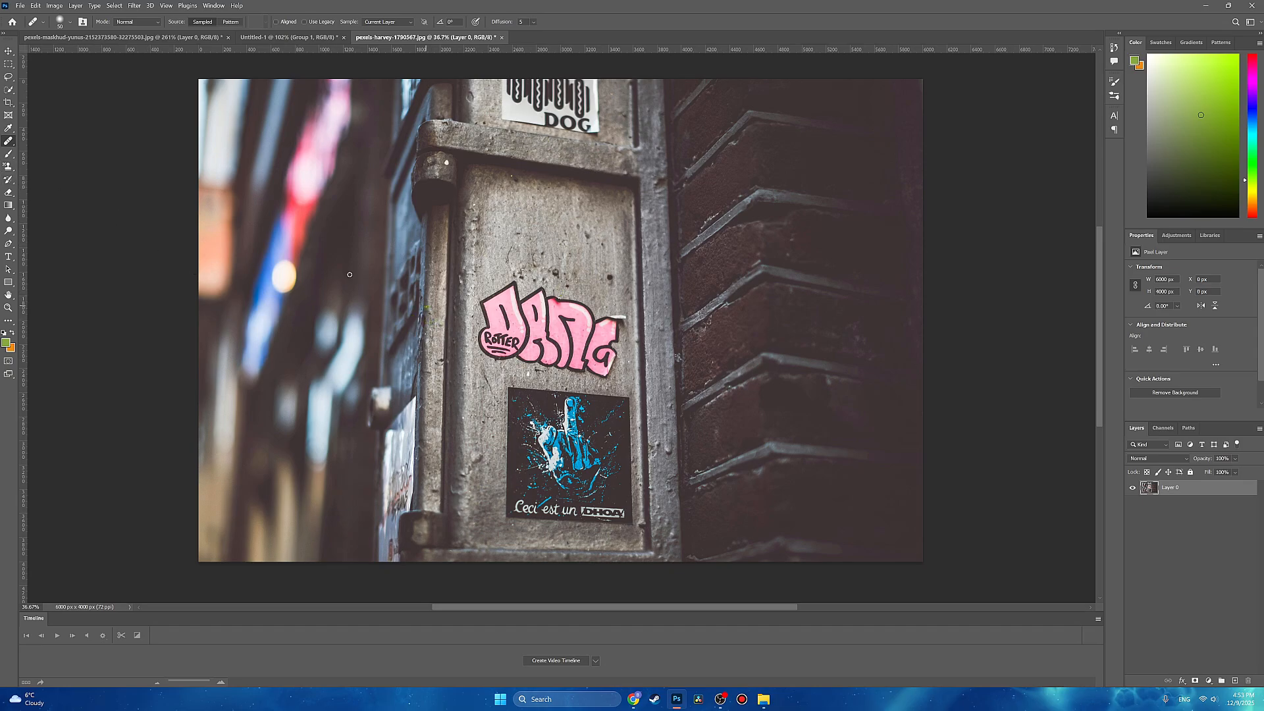
{"action": "right_click", "coordinate": [12, 147]}
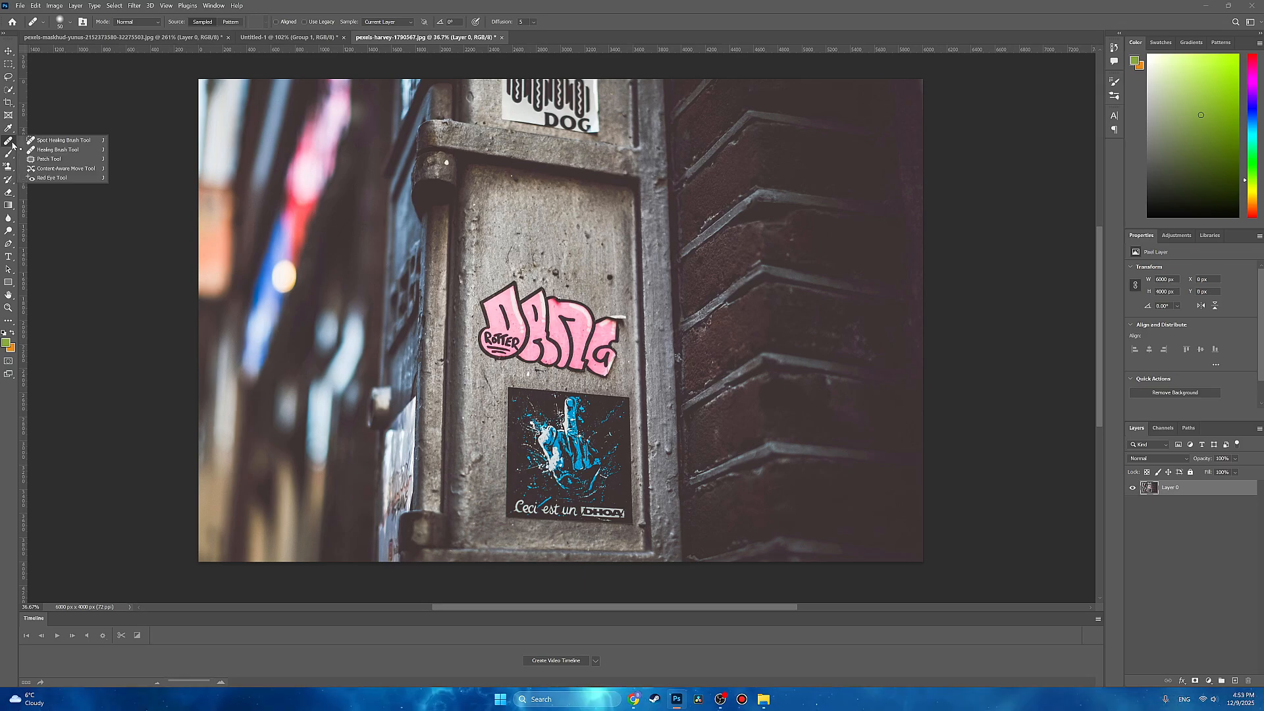
{"action": "left_click", "coordinate": [58, 141]}
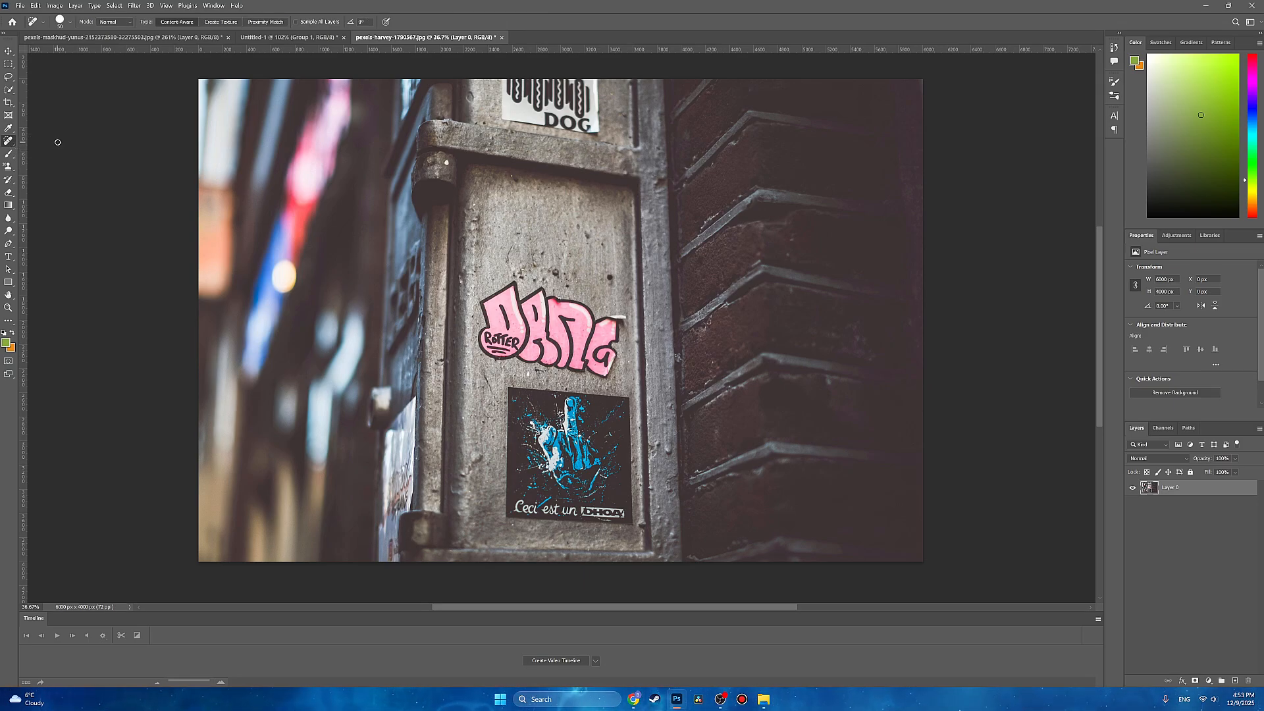
{"action": "left_click", "coordinate": [70, 22]}
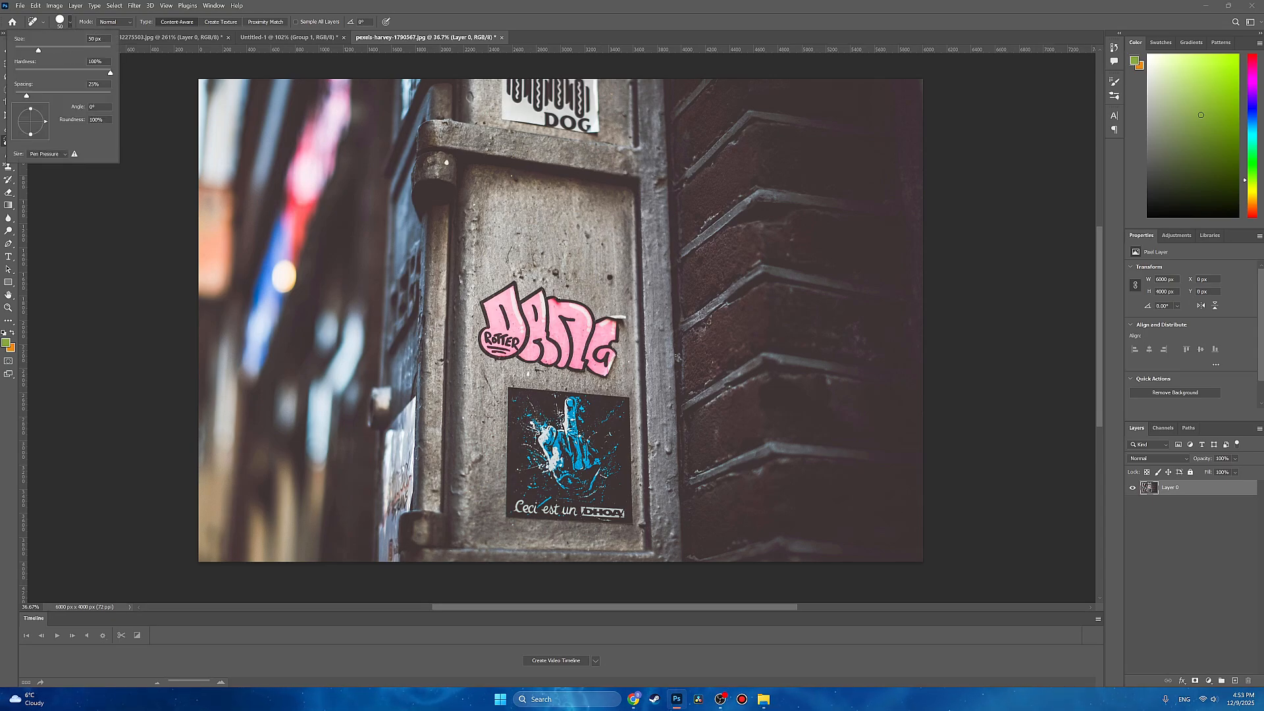
{"action": "type", "text": "200"}
{"action": "left_click", "coordinate": [78, 73]}
{"action": "left_click_drag", "start_coordinate": [78, 74], "coordinate": [110, 76]}
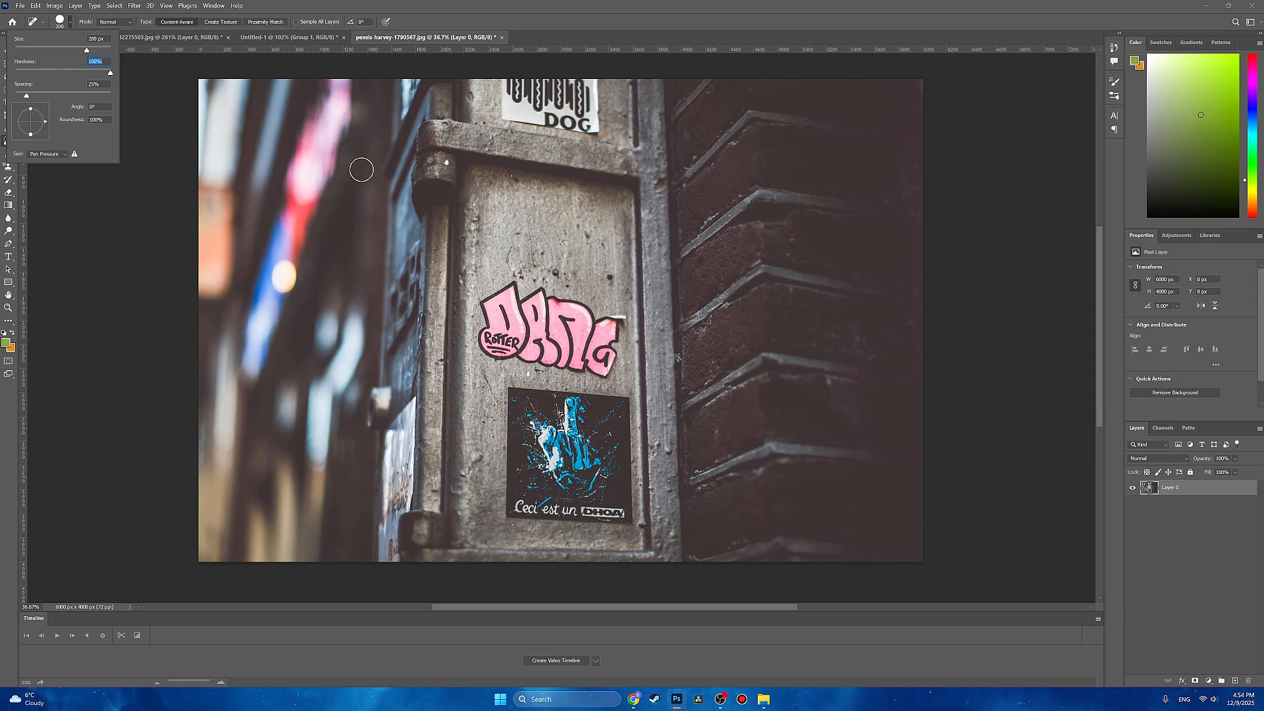
{"action": "left_click", "coordinate": [544, 6]}
- Paint over the pink graffiti sticker on the pillar with the Spot Healing Brush to remove it
{"action": "scroll", "coordinate": [508, 300], "scroll_direction": "up", "scroll_amount": 2}
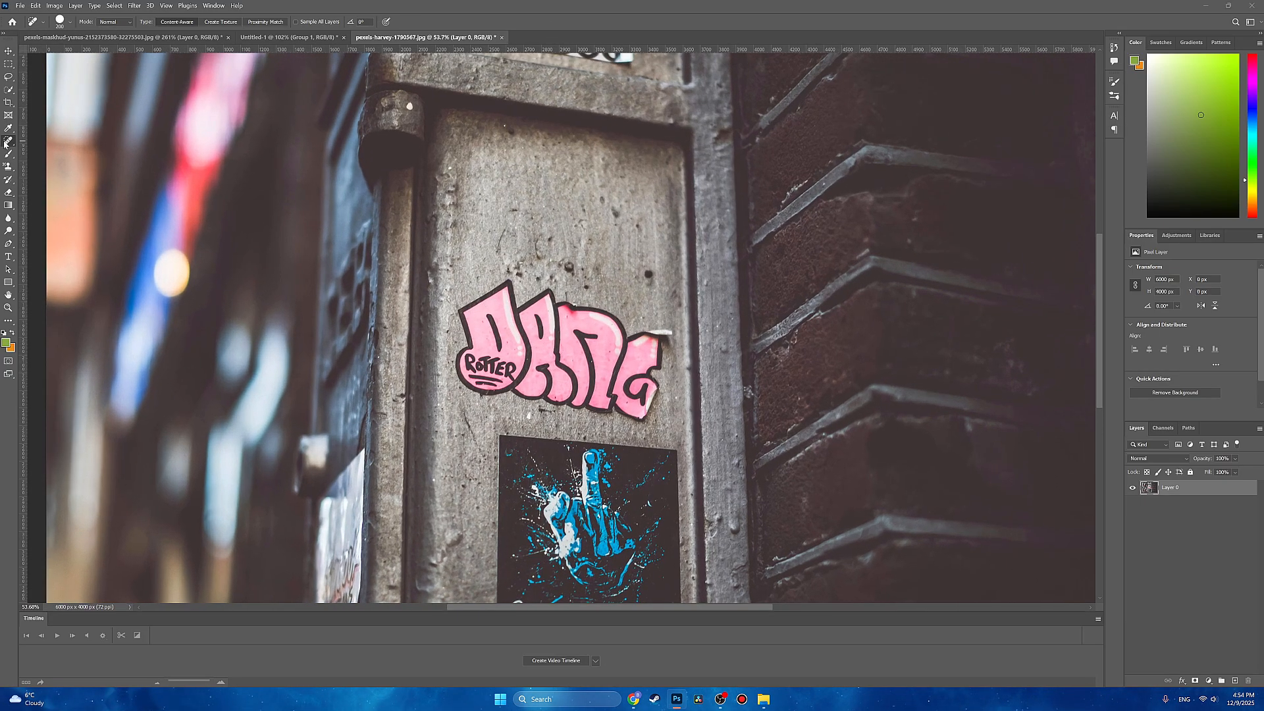
{"action": "right_click", "coordinate": [8, 140]}
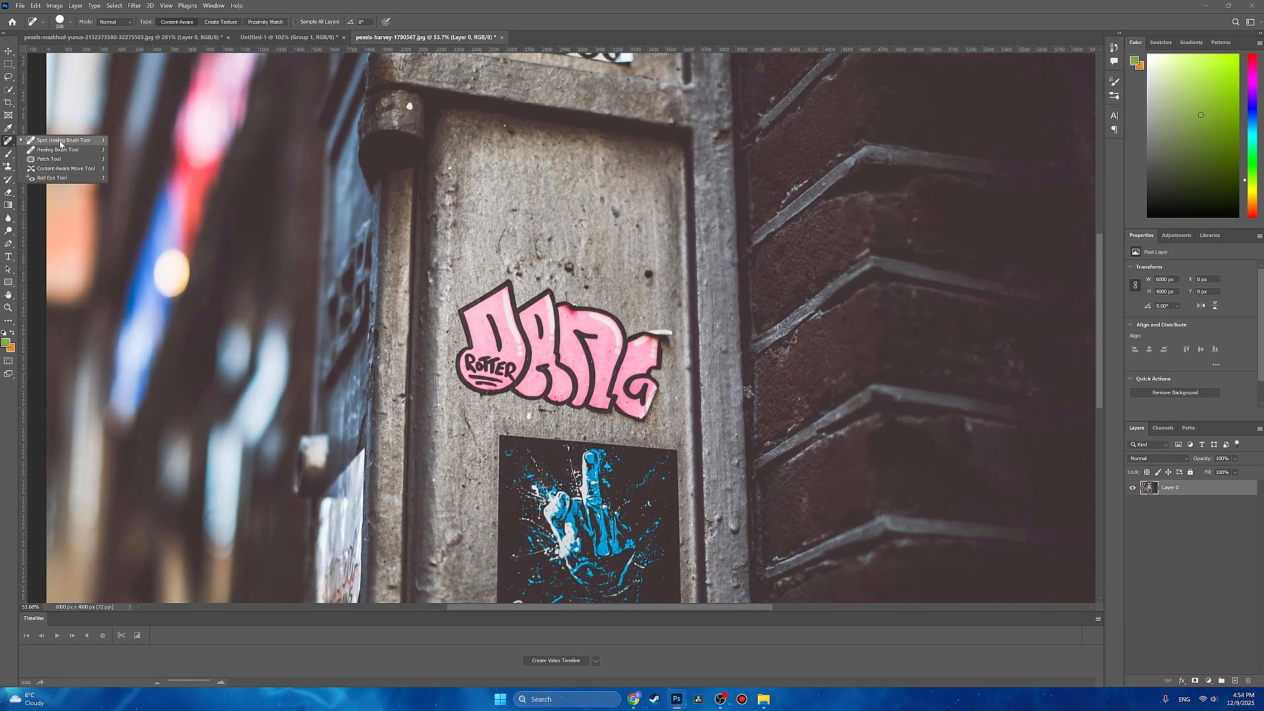
{"action": "left_click", "coordinate": [59, 141]}
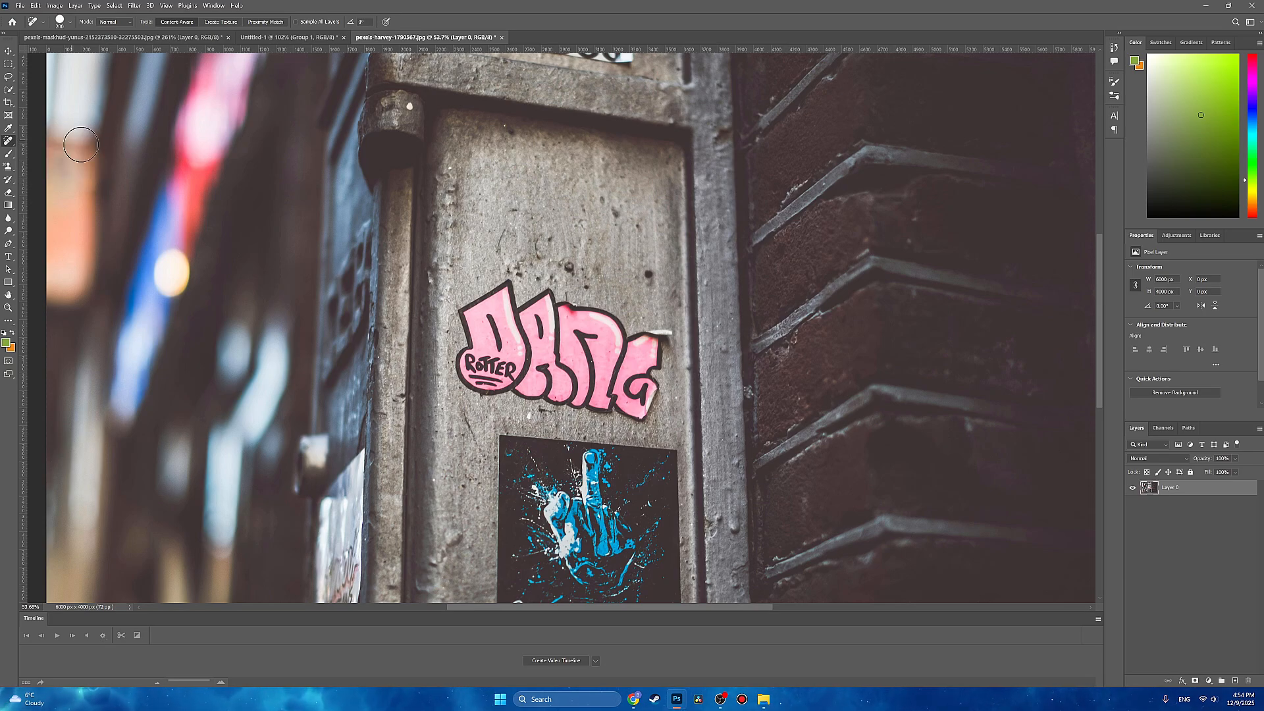
{"action": "mouse_move", "coordinate": [516, 283]}
{"action": "left_mouse_down"}
{"action": "mouse_move", "coordinate": [467, 297]}
{"action": "mouse_move", "coordinate": [464, 368]}
{"action": "mouse_move", "coordinate": [643, 408]}
{"action": "mouse_move", "coordinate": [668, 332]}
{"action": "mouse_move", "coordinate": [616, 322]}
{"action": "mouse_move", "coordinate": [562, 376]}
{"action": "mouse_move", "coordinate": [488, 353]}
{"action": "mouse_move", "coordinate": [612, 349]}
{"action": "mouse_move", "coordinate": [480, 326]}
{"action": "mouse_move", "coordinate": [540, 309]}
{"action": "mouse_move", "coordinate": [520, 302]}
{"action": "mouse_move", "coordinate": [599, 312]}
{"action": "mouse_move", "coordinate": [580, 361]}
{"action": "left_mouse_up"}
{"action": "mouse_move", "coordinate": [465, 347]}
{"action": "left_mouse_down"}
{"action": "mouse_move", "coordinate": [466, 375]}
{"action": "mouse_move", "coordinate": [649, 415]}
{"action": "left_mouse_up"}
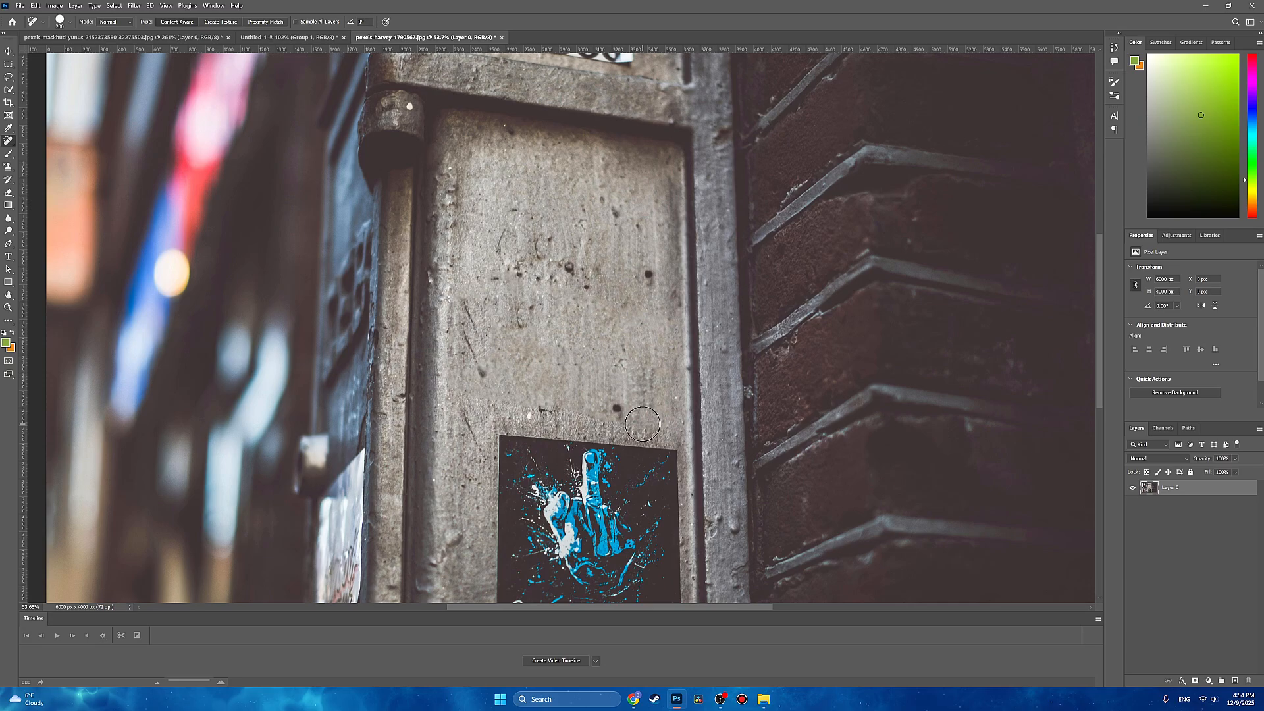
- Switch to the Healing Brush and set its size to 200 px and its hardness to 100%
{"action": "left_click_drag", "start_coordinate": [601, 567], "coordinate": [566, 411]}
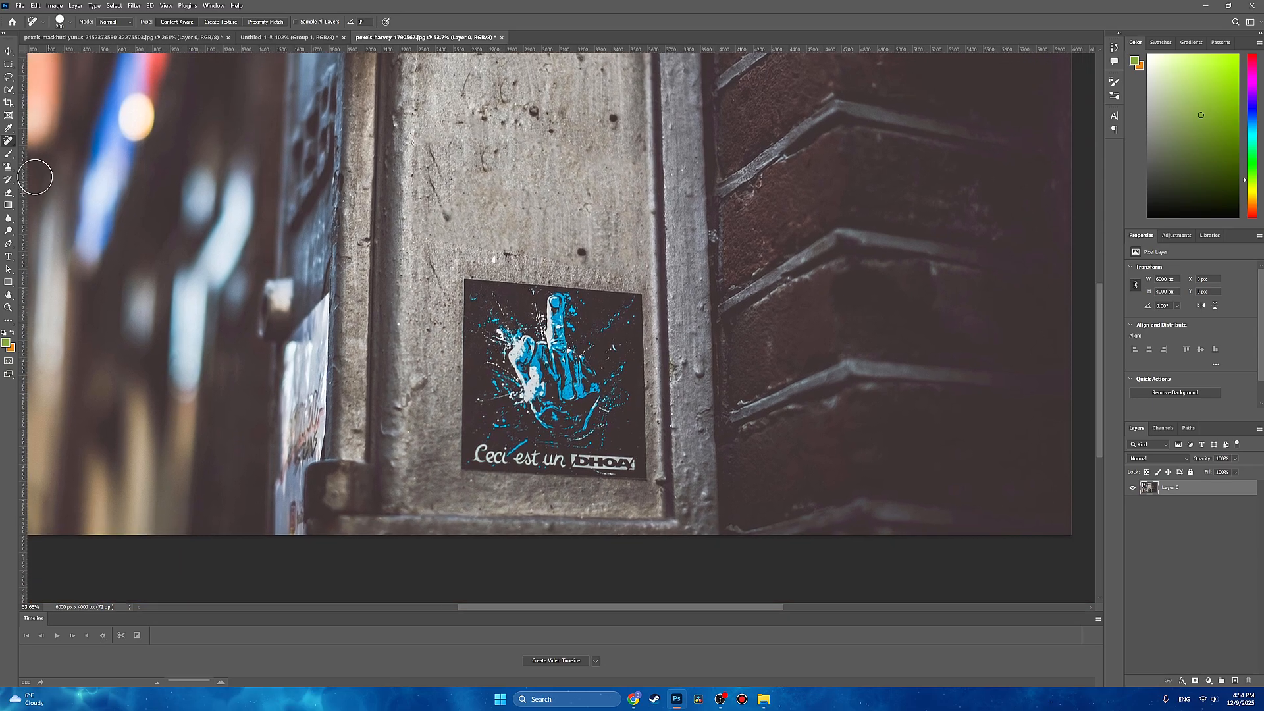
{"action": "right_click", "coordinate": [8, 140]}
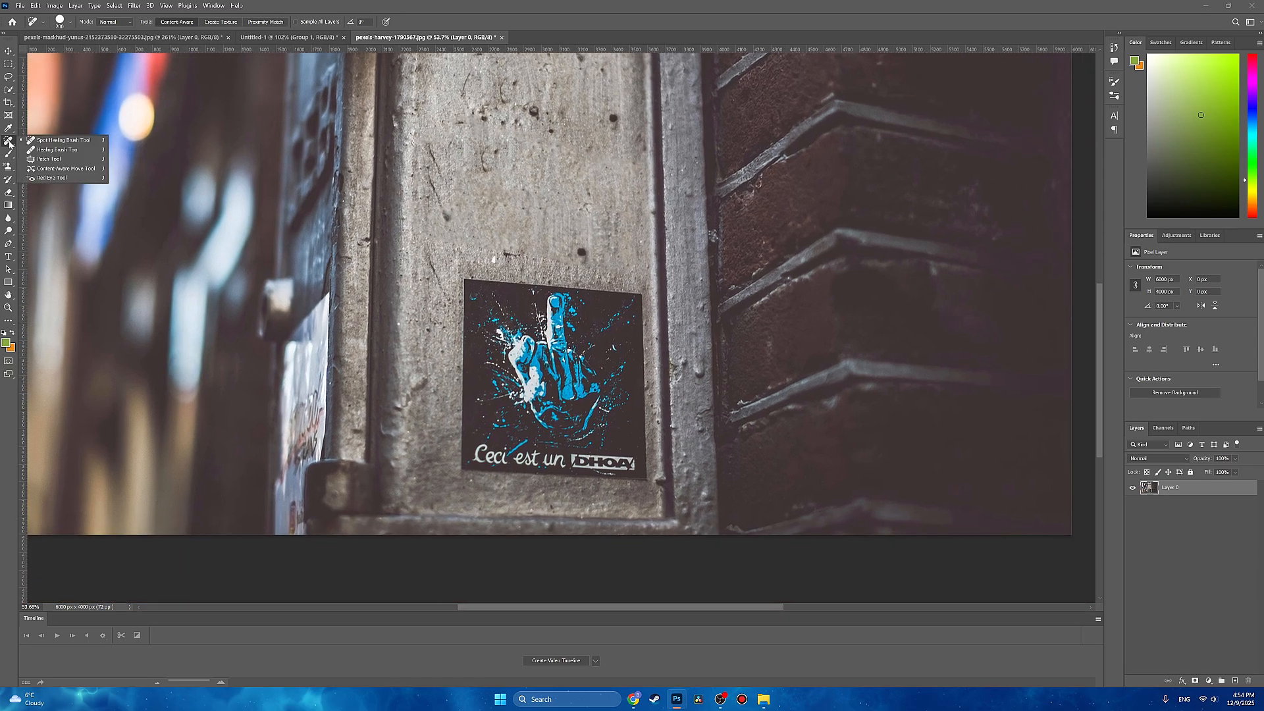
{"action": "left_click", "coordinate": [61, 150]}
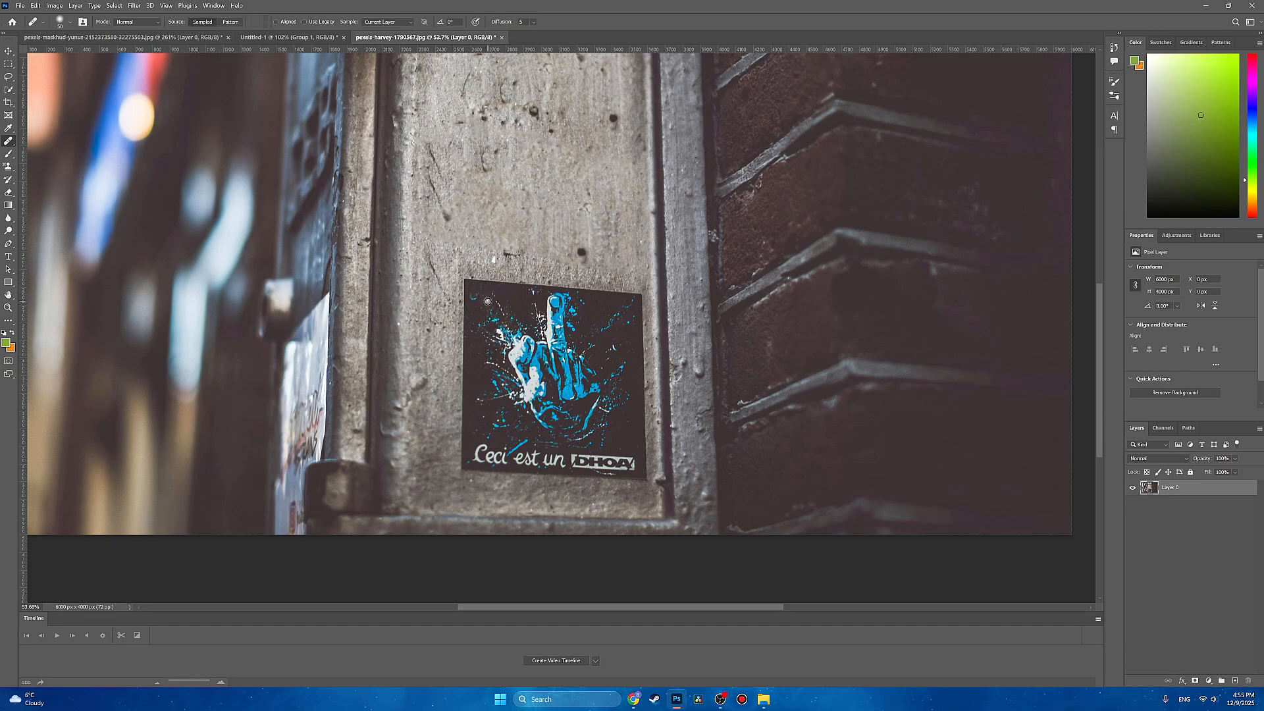
{"action": "scroll", "coordinate": [495, 315], "scroll_direction": "up", "scroll_amount": 2}
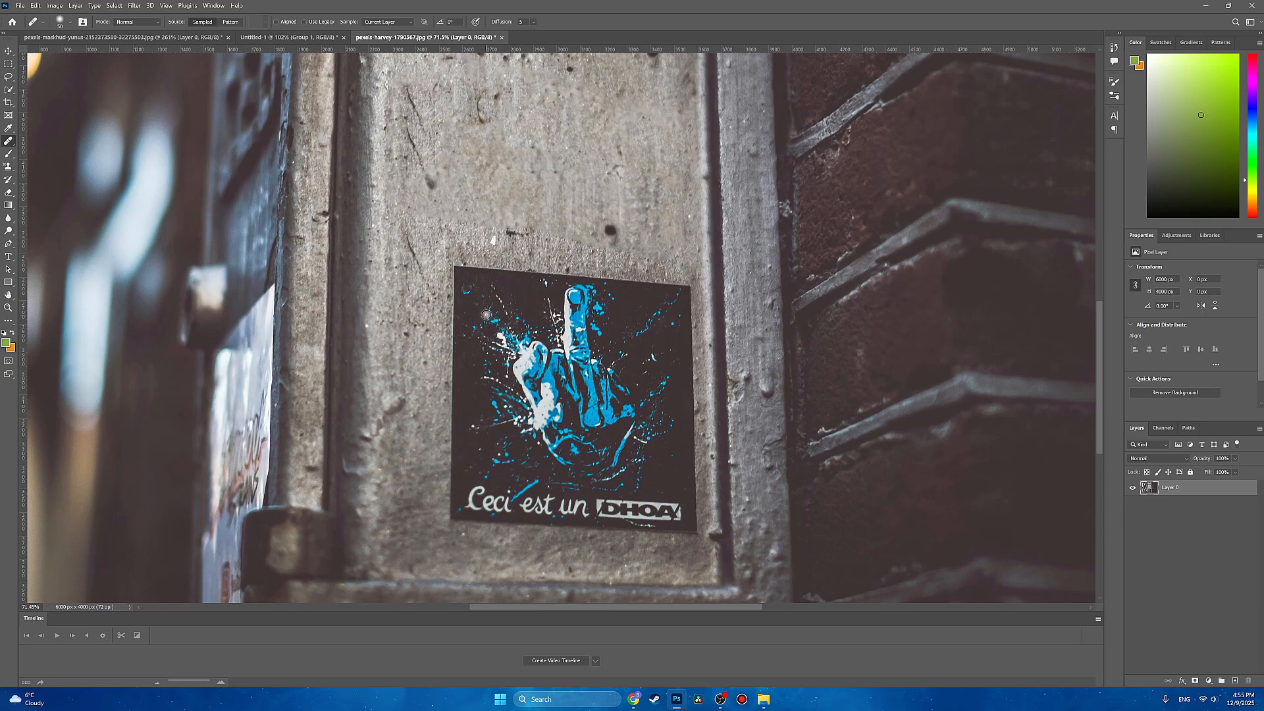
{"action": "left_click", "coordinate": [65, 22]}
{"action": "type", "text": "200"}
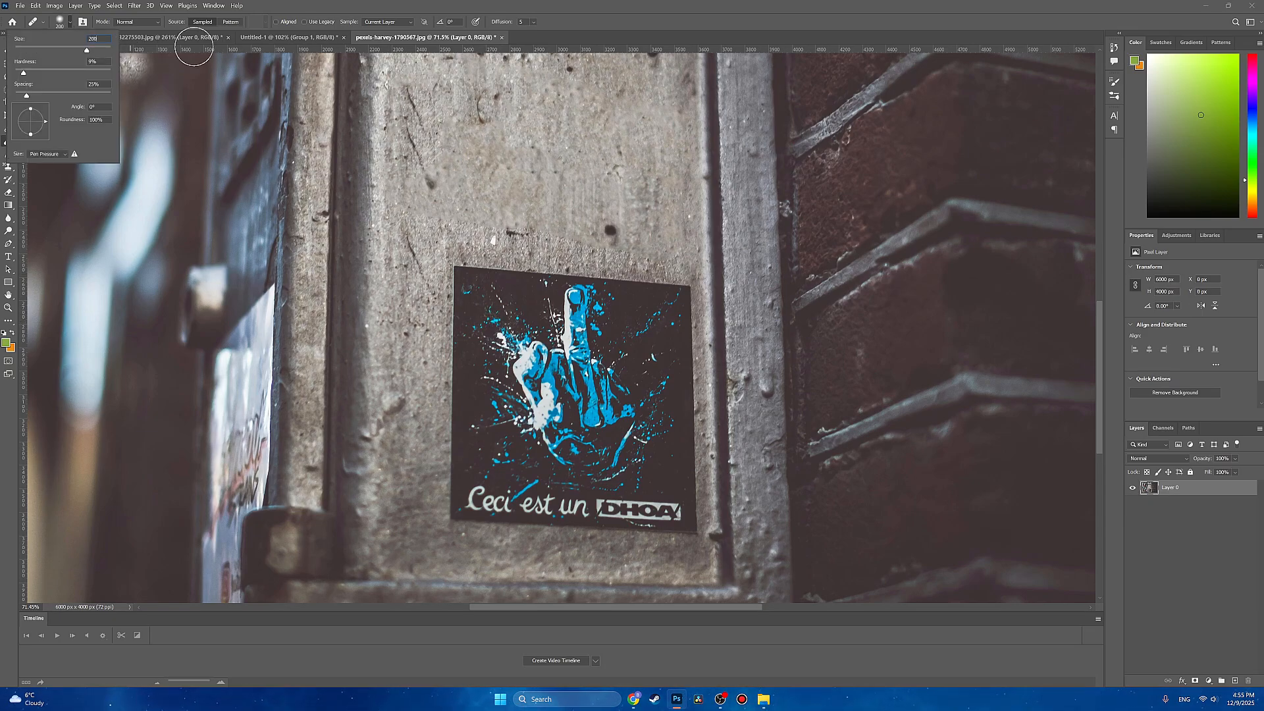
{"action": "key", "text": "Return"}
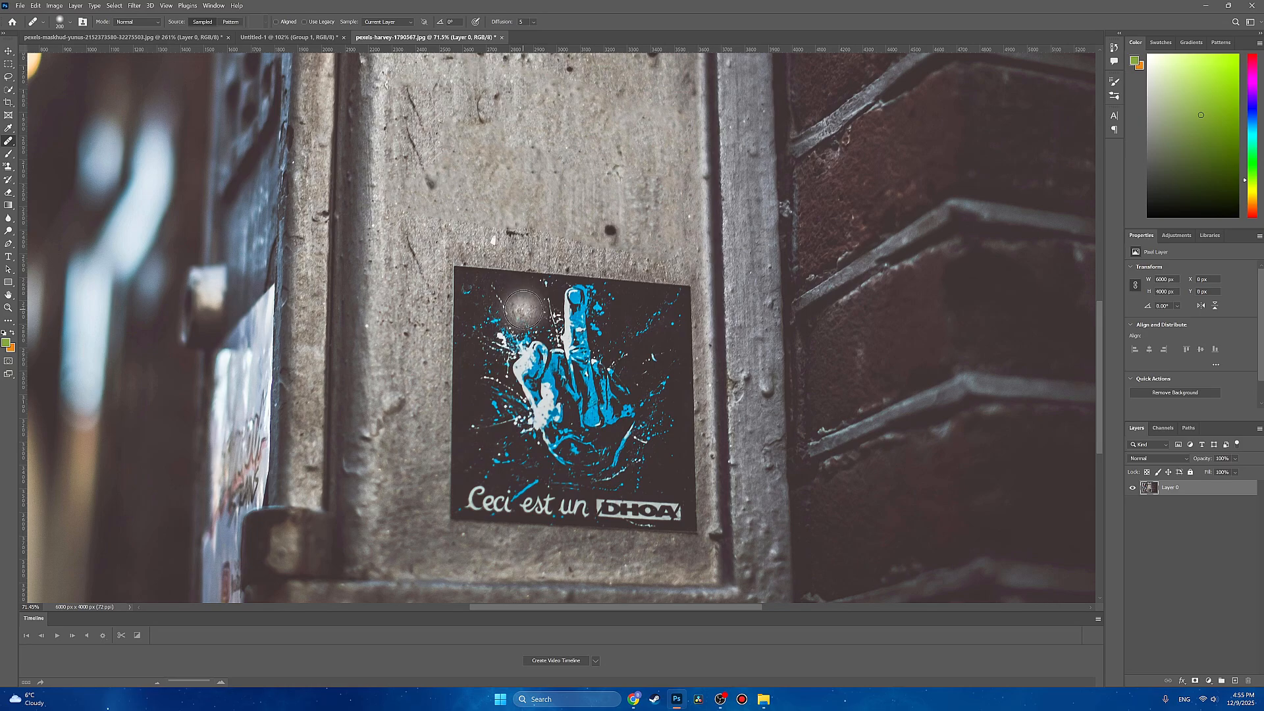
{"action": "left_click", "coordinate": [70, 26]}
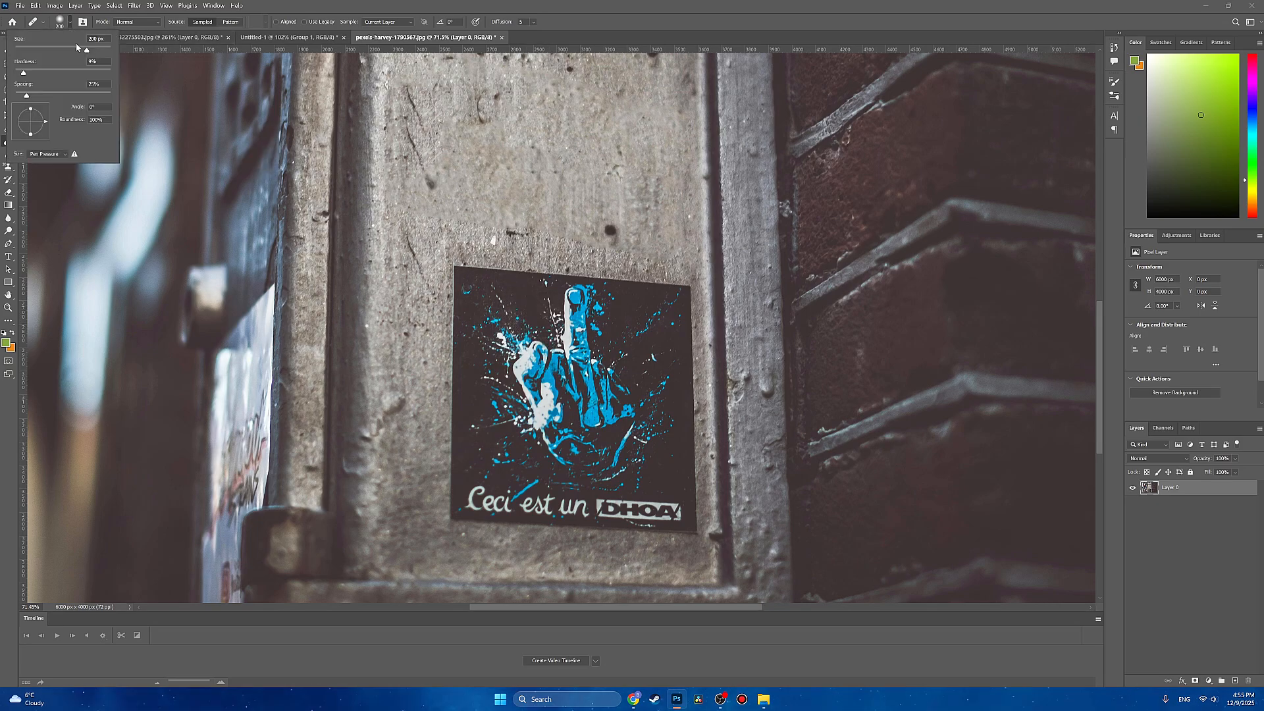
{"action": "left_click_drag", "start_coordinate": [169, 75], "coordinate": [169, 75]}
{"action": "left_click", "coordinate": [577, 94]}
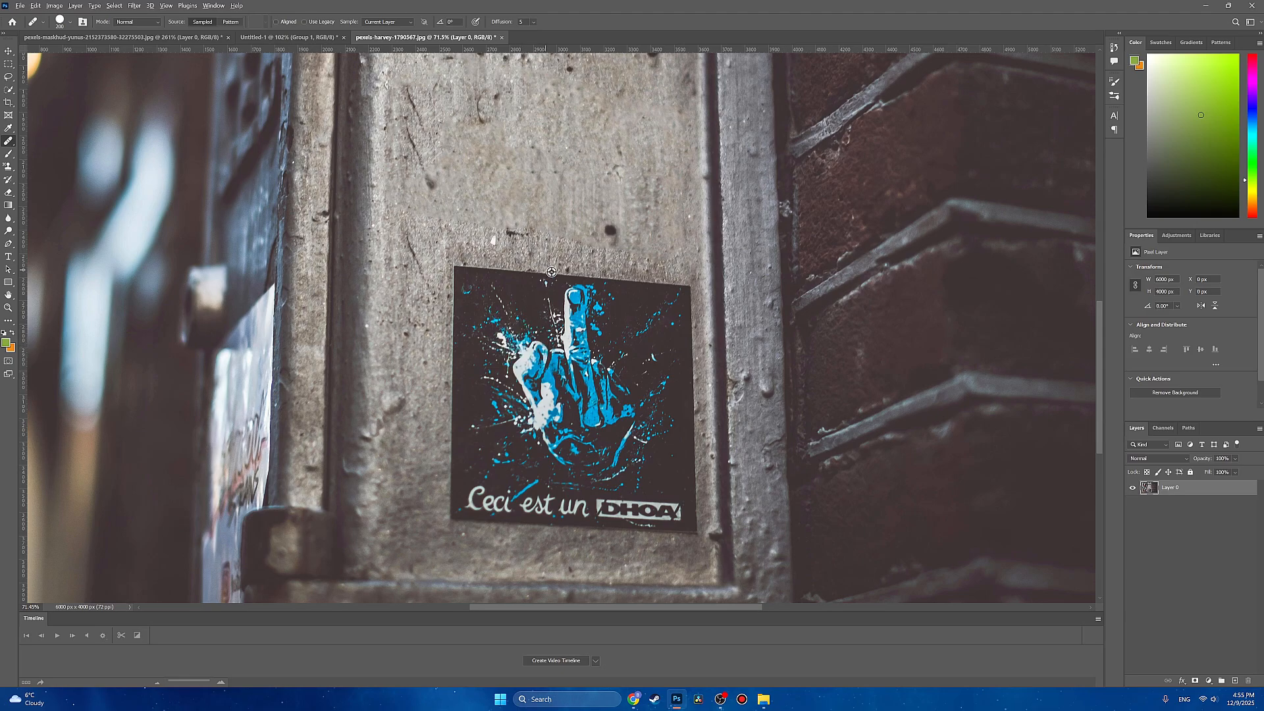
- Sample the clean metal surface above the black poster and paint it over the whole poster with the Healing Brush
{"action": "left_click", "coordinate": [873, 313], "text": "alt"}
{"action": "left_click", "coordinate": [503, 159], "text": "alt"}
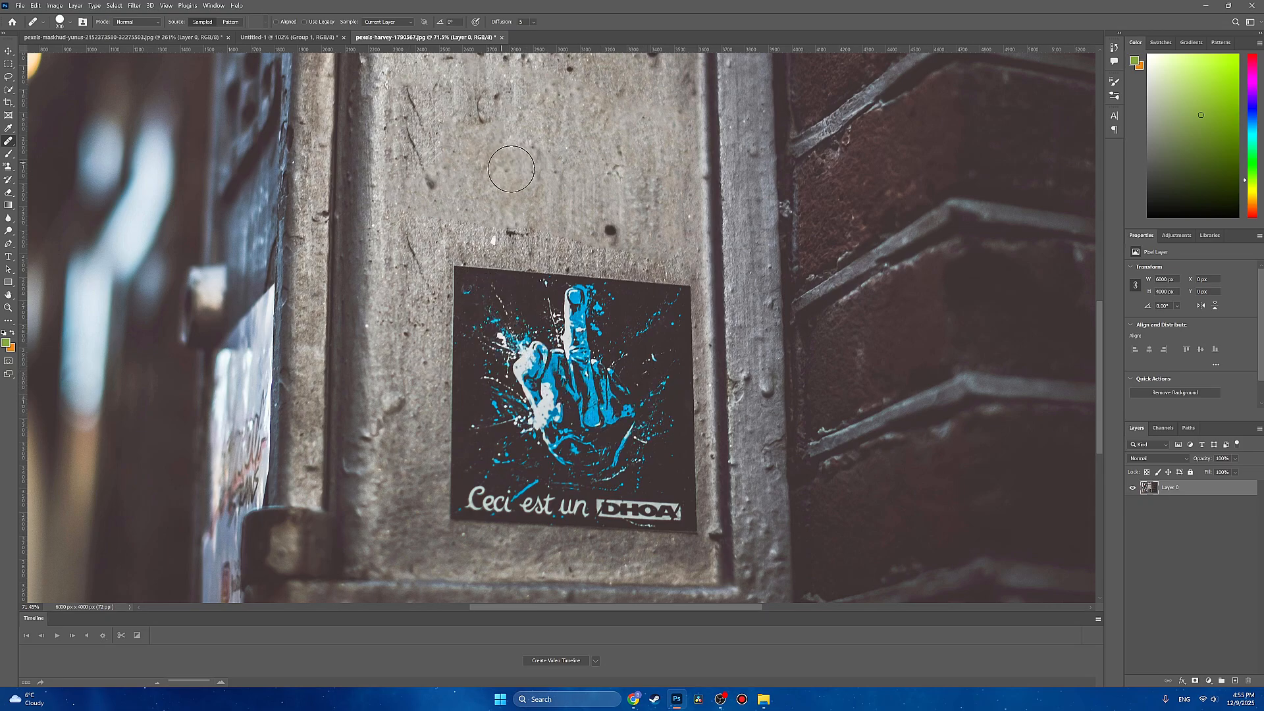
{"action": "mouse_move", "coordinate": [474, 280]}
{"action": "left_mouse_down"}
{"action": "mouse_move", "coordinate": [458, 302]}
{"action": "mouse_move", "coordinate": [492, 276]}
{"action": "mouse_move", "coordinate": [673, 293]}
{"action": "mouse_move", "coordinate": [667, 395]}
{"action": "mouse_move", "coordinate": [589, 363]}
{"action": "mouse_move", "coordinate": [591, 327]}
{"action": "mouse_move", "coordinate": [565, 298]}
{"action": "mouse_move", "coordinate": [504, 296]}
{"action": "mouse_move", "coordinate": [457, 382]}
{"action": "mouse_move", "coordinate": [456, 523]}
{"action": "mouse_move", "coordinate": [508, 496]}
{"action": "mouse_move", "coordinate": [682, 520]}
{"action": "mouse_move", "coordinate": [661, 337]}
{"action": "mouse_move", "coordinate": [631, 347]}
{"action": "mouse_move", "coordinate": [656, 436]}
{"action": "mouse_move", "coordinate": [659, 359]}
{"action": "mouse_move", "coordinate": [670, 528]}
{"action": "mouse_move", "coordinate": [685, 435]}
{"action": "mouse_move", "coordinate": [665, 346]}
{"action": "mouse_move", "coordinate": [487, 384]}
{"action": "mouse_move", "coordinate": [479, 398]}
{"action": "mouse_move", "coordinate": [602, 393]}
{"action": "mouse_move", "coordinate": [641, 409]}
{"action": "mouse_move", "coordinate": [493, 427]}
{"action": "mouse_move", "coordinate": [487, 454]}
{"action": "left_mouse_up"}
- Clean up the blue and dark remnants of the poster with the Spot Healing Brush
{"action": "right_click", "coordinate": [15, 146]}
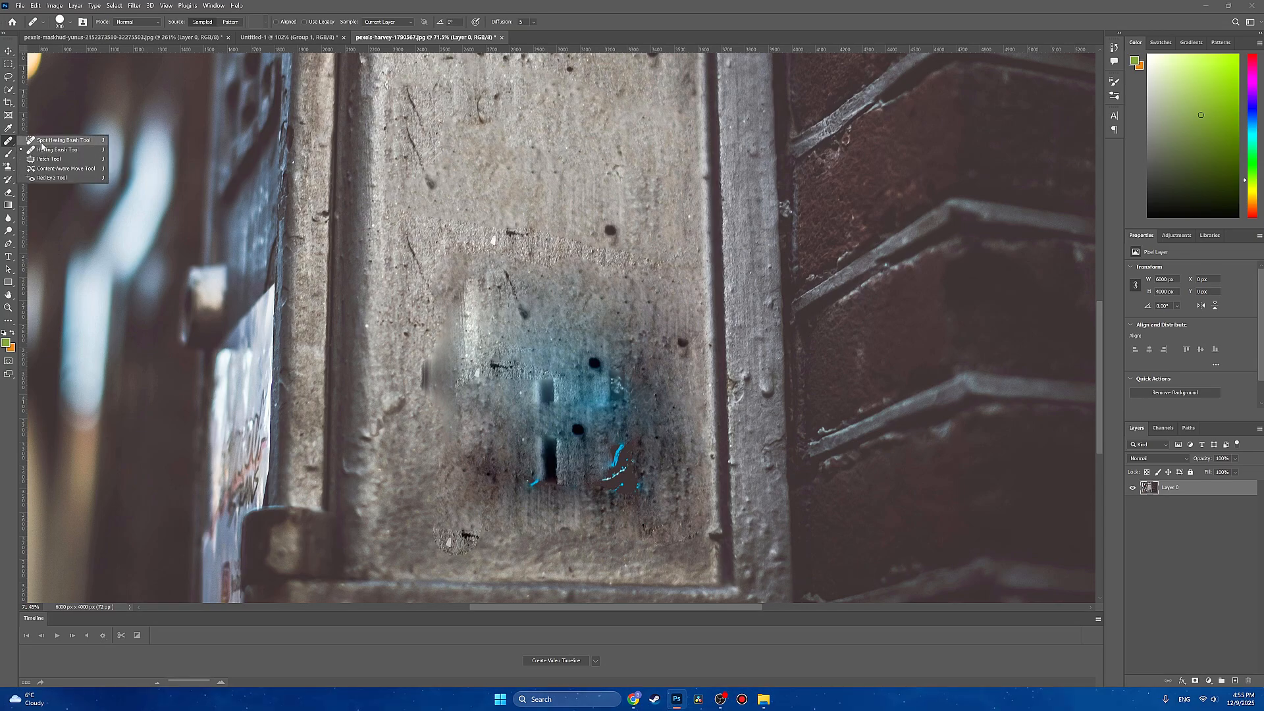
{"action": "left_click", "coordinate": [53, 141]}
{"action": "mouse_move", "coordinate": [468, 283]}
{"action": "left_mouse_down"}
{"action": "mouse_move", "coordinate": [497, 268]}
{"action": "mouse_move", "coordinate": [603, 289]}
{"action": "mouse_move", "coordinate": [632, 322]}
{"action": "mouse_move", "coordinate": [450, 294]}
{"action": "mouse_move", "coordinate": [483, 334]}
{"action": "mouse_move", "coordinate": [576, 334]}
{"action": "mouse_move", "coordinate": [636, 367]}
{"action": "mouse_move", "coordinate": [442, 315]}
{"action": "mouse_move", "coordinate": [491, 378]}
{"action": "mouse_move", "coordinate": [575, 382]}
{"action": "mouse_move", "coordinate": [622, 421]}
{"action": "mouse_move", "coordinate": [447, 415]}
{"action": "mouse_move", "coordinate": [602, 464]}
{"action": "mouse_move", "coordinate": [490, 443]}
{"action": "mouse_move", "coordinate": [600, 456]}
{"action": "left_mouse_up"}
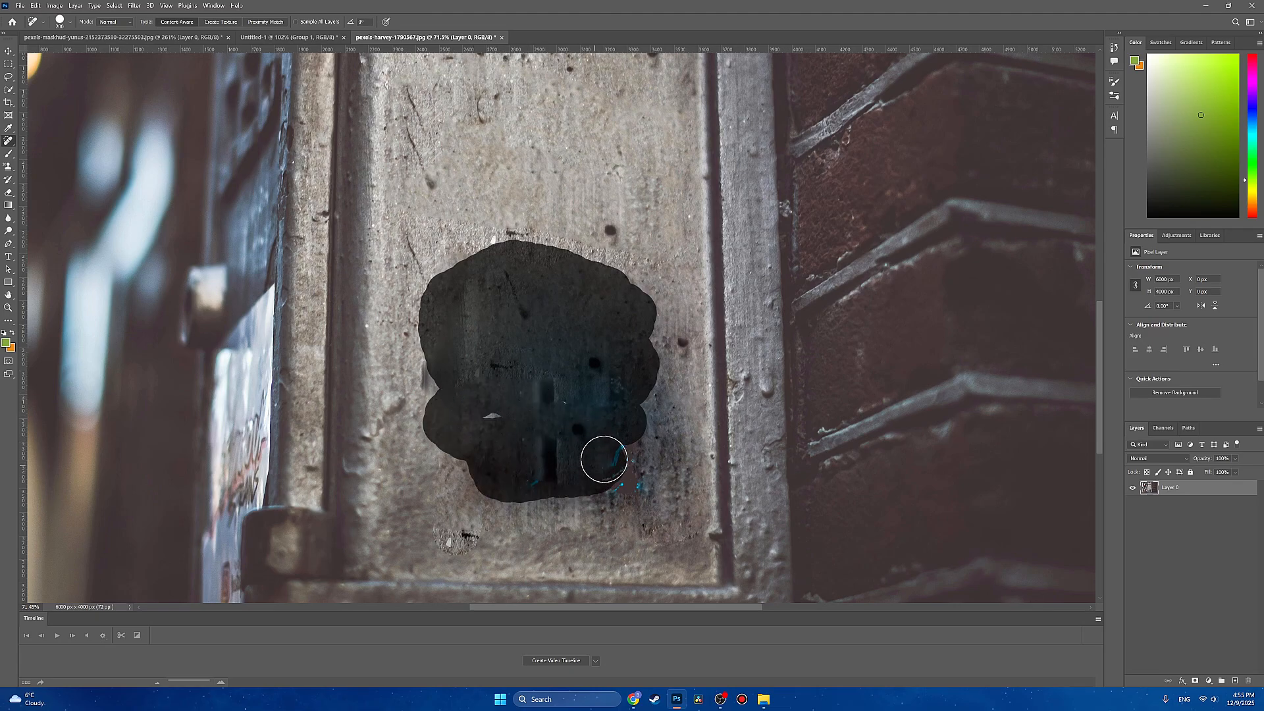
{"action": "mouse_move", "coordinate": [589, 405]}
{"action": "left_mouse_down"}
{"action": "mouse_move", "coordinate": [505, 409]}
{"action": "mouse_move", "coordinate": [639, 408]}
{"action": "mouse_move", "coordinate": [587, 486]}
{"action": "mouse_move", "coordinate": [484, 471]}
{"action": "mouse_move", "coordinate": [647, 490]}
{"action": "mouse_move", "coordinate": [619, 364]}
{"action": "mouse_move", "coordinate": [601, 343]}
{"action": "mouse_move", "coordinate": [625, 410]}
{"action": "mouse_move", "coordinate": [546, 452]}
{"action": "mouse_move", "coordinate": [650, 415]}
{"action": "left_mouse_up"}
{"action": "mouse_move", "coordinate": [628, 362]}
{"action": "left_mouse_down"}
{"action": "mouse_move", "coordinate": [616, 469]}
{"action": "mouse_move", "coordinate": [652, 495]}
{"action": "mouse_move", "coordinate": [636, 498]}
{"action": "mouse_move", "coordinate": [653, 421]}
{"action": "mouse_move", "coordinate": [613, 456]}
{"action": "mouse_move", "coordinate": [606, 383]}
{"action": "mouse_move", "coordinate": [632, 471]}
{"action": "left_mouse_up"}
{"action": "scroll", "coordinate": [637, 445], "scroll_direction": "down", "scroll_amount": 5}
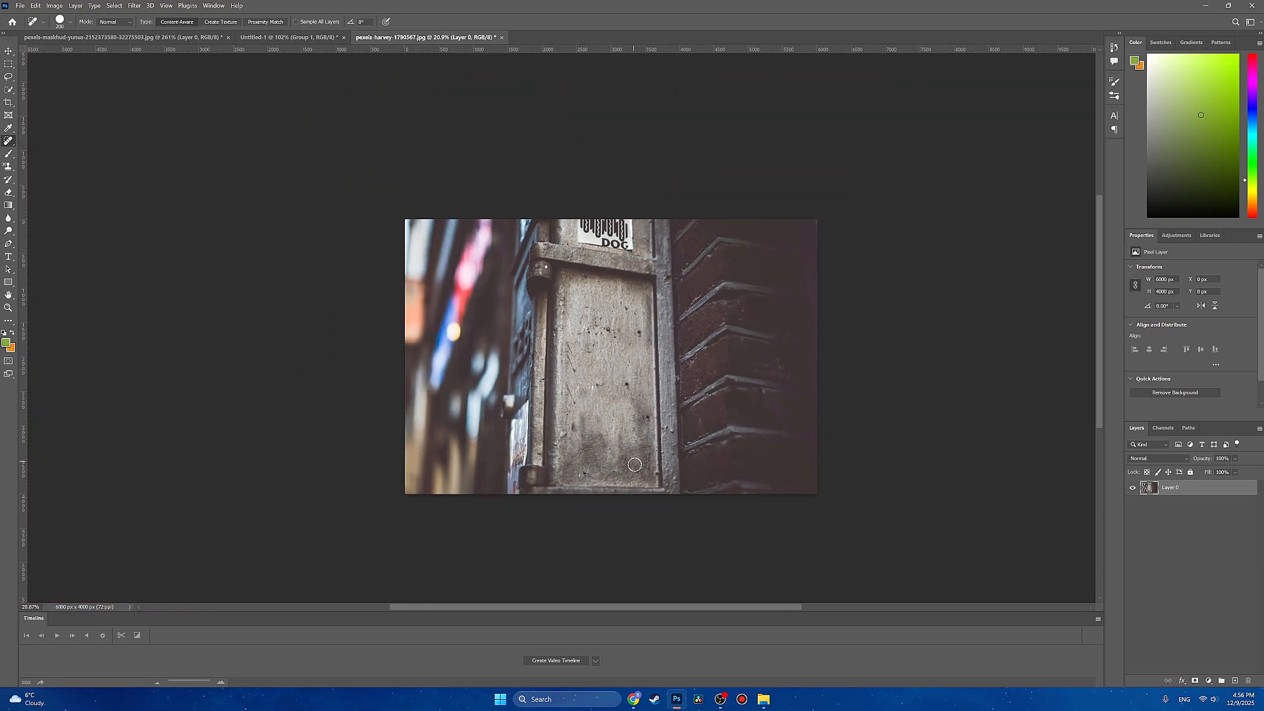
- Switch back to the Healing Brush and set its size to 300 px
{"action": "scroll", "coordinate": [635, 468], "scroll_direction": "up", "scroll_amount": 3}
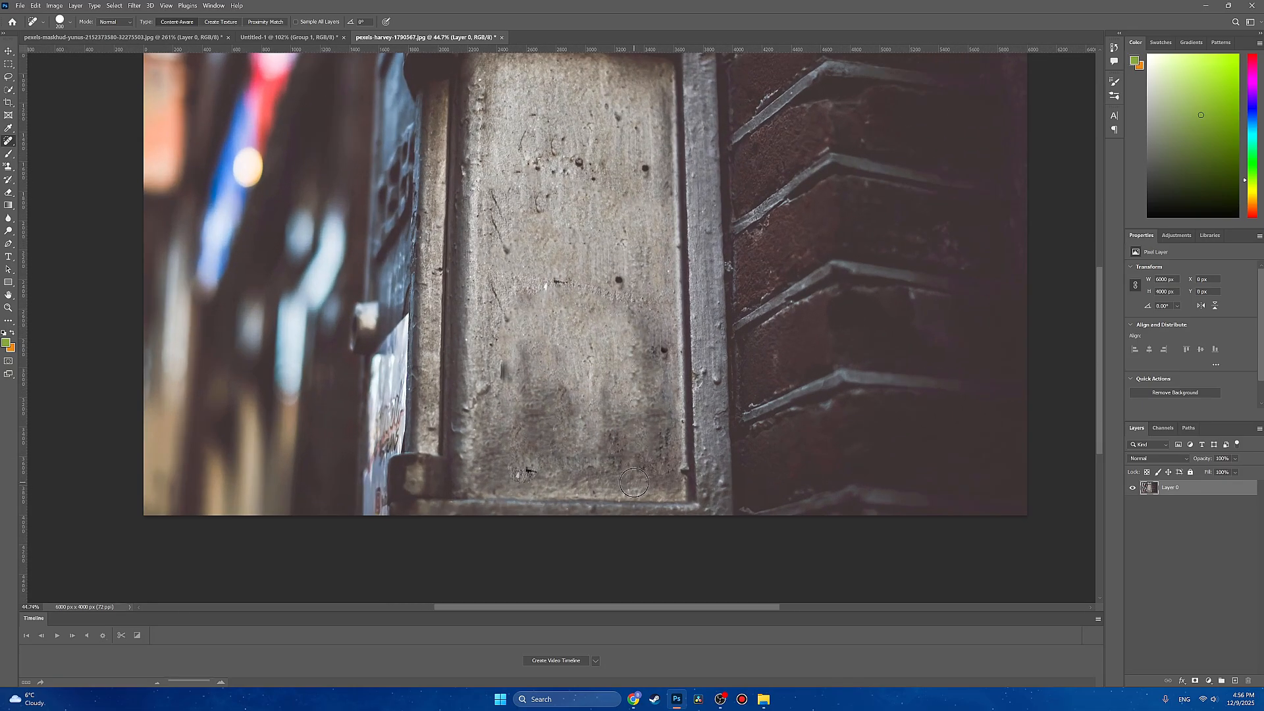
{"action": "right_click", "coordinate": [5, 147]}
{"action": "left_click", "coordinate": [51, 151]}
{"action": "scroll", "coordinate": [507, 339], "scroll_direction": "up", "scroll_amount": 2}
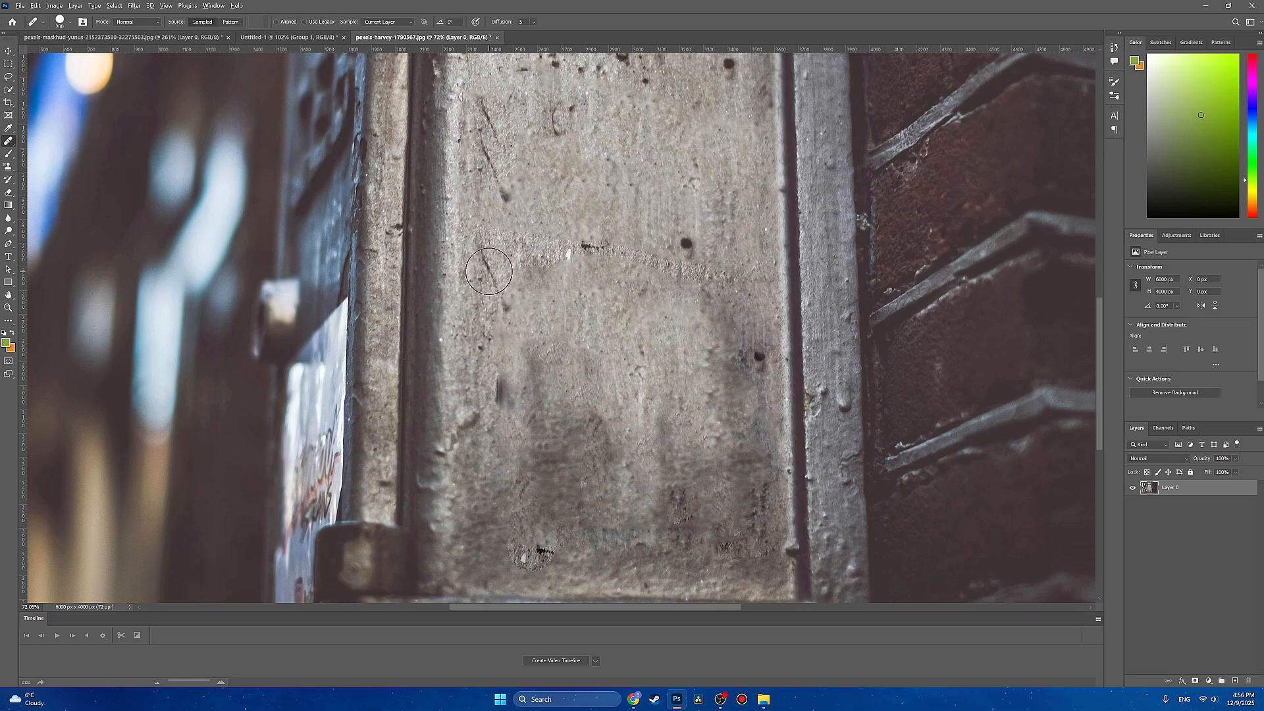
{"action": "left_click", "coordinate": [68, 23]}
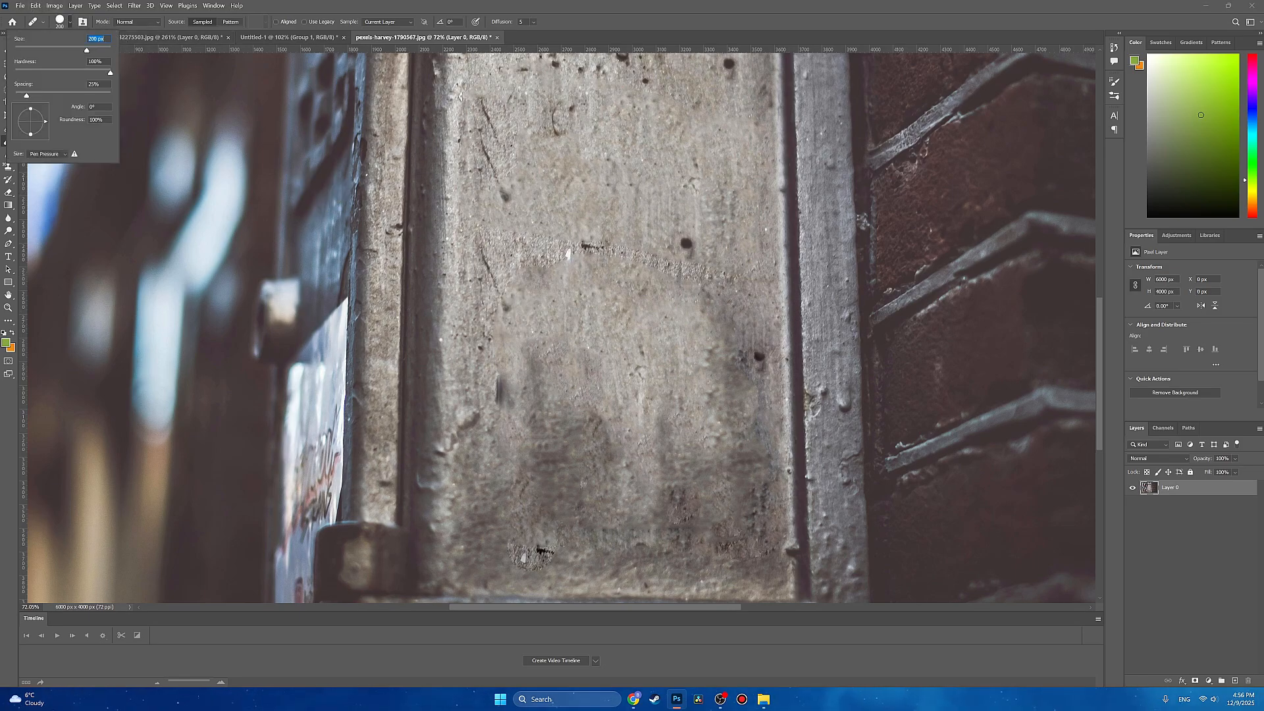
{"action": "key", "text": "Return"}
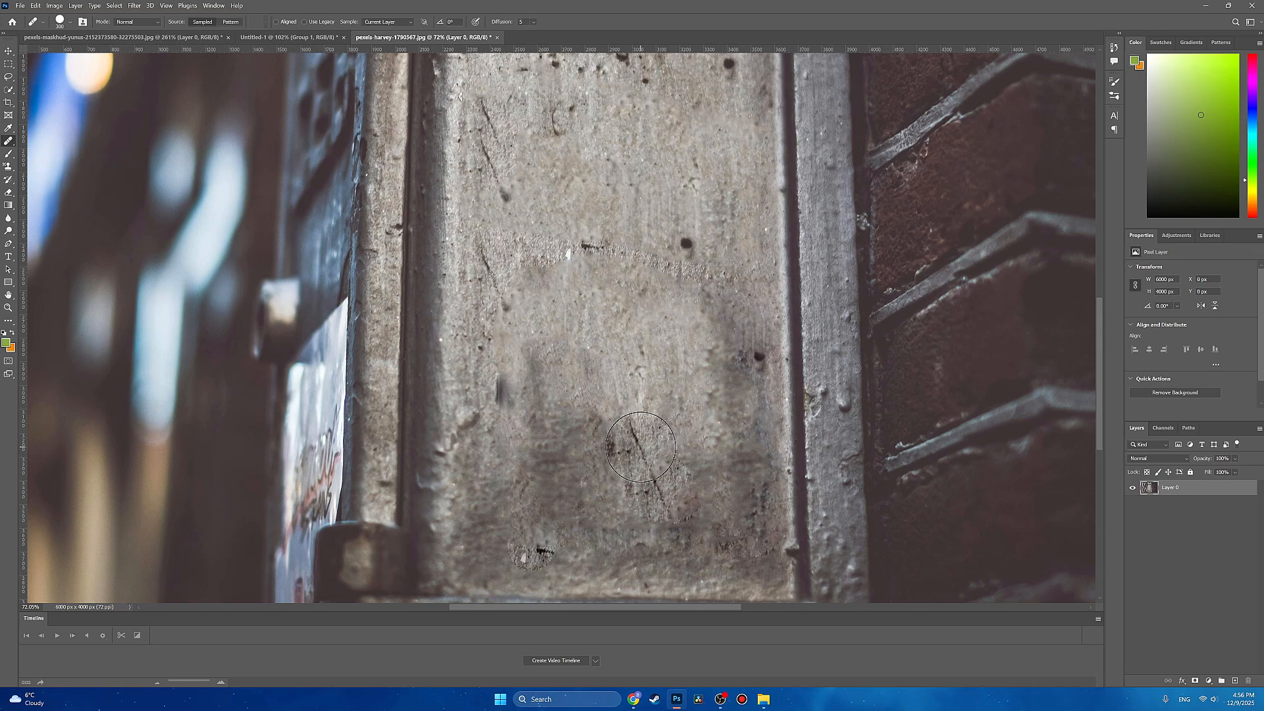
- Remove the white DOG sticker above the crossbar by painting over it with the Spot Healing Brush
{"action": "scroll", "coordinate": [306, 284], "scroll_direction": "down", "scroll_amount": 5}
{"action": "left_click_drag", "start_coordinate": [280, 277], "coordinate": [427, 409]}
{"action": "scroll", "coordinate": [604, 192], "scroll_direction": "up", "scroll_amount": 5}
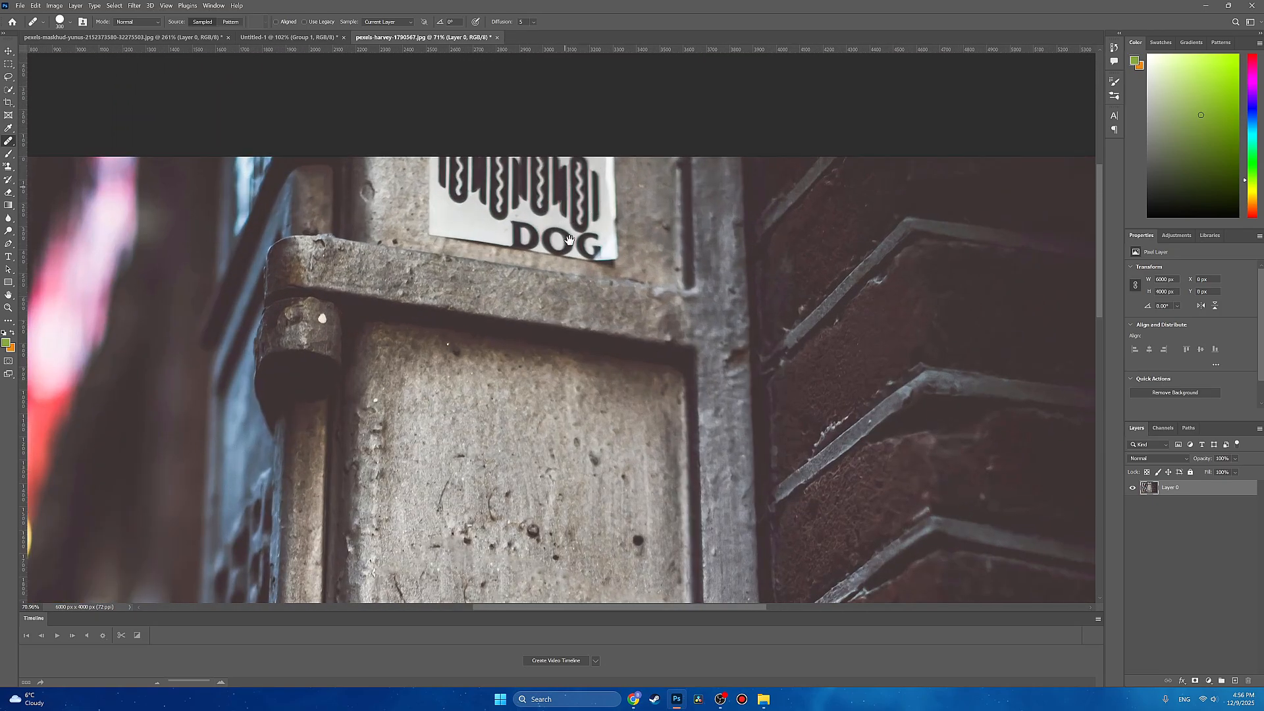
{"action": "left_click_drag", "start_coordinate": [565, 188], "coordinate": [574, 308]}
{"action": "scroll", "coordinate": [574, 308], "scroll_direction": "up", "scroll_amount": 1}
{"action": "scroll", "coordinate": [574, 308], "scroll_direction": "up", "scroll_amount": 1}
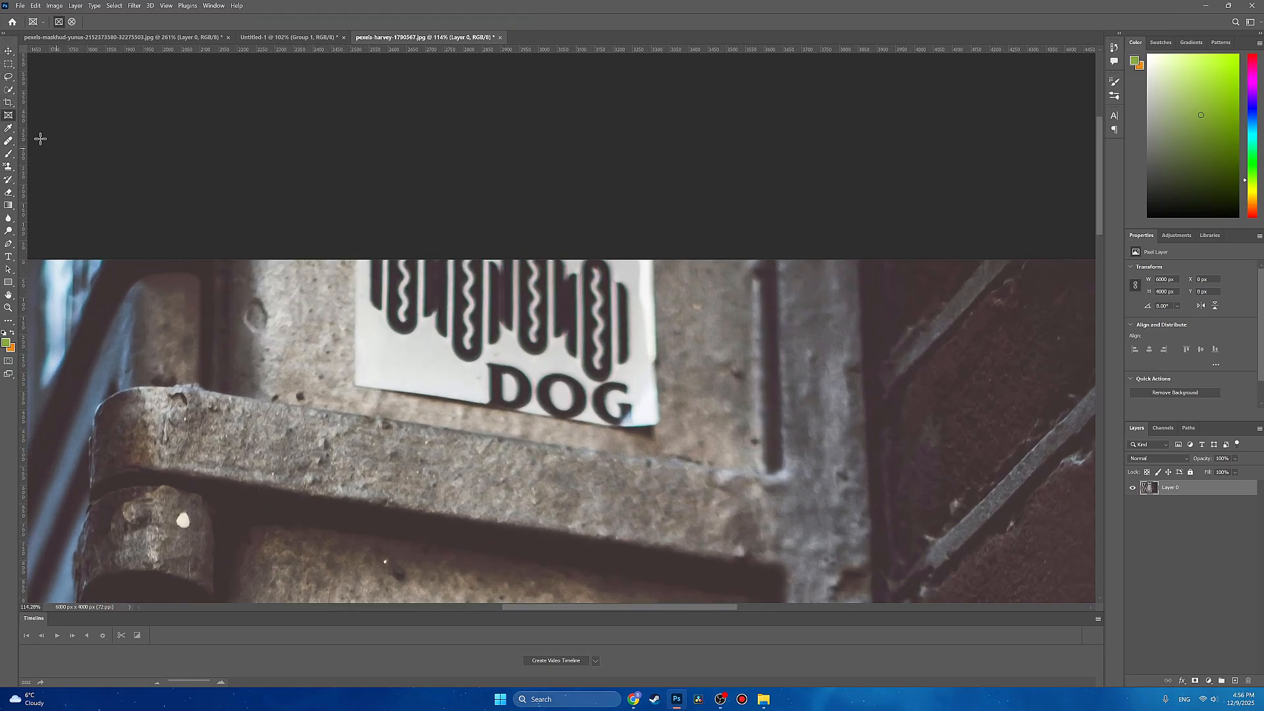
{"action": "left_click", "coordinate": [9, 140]}
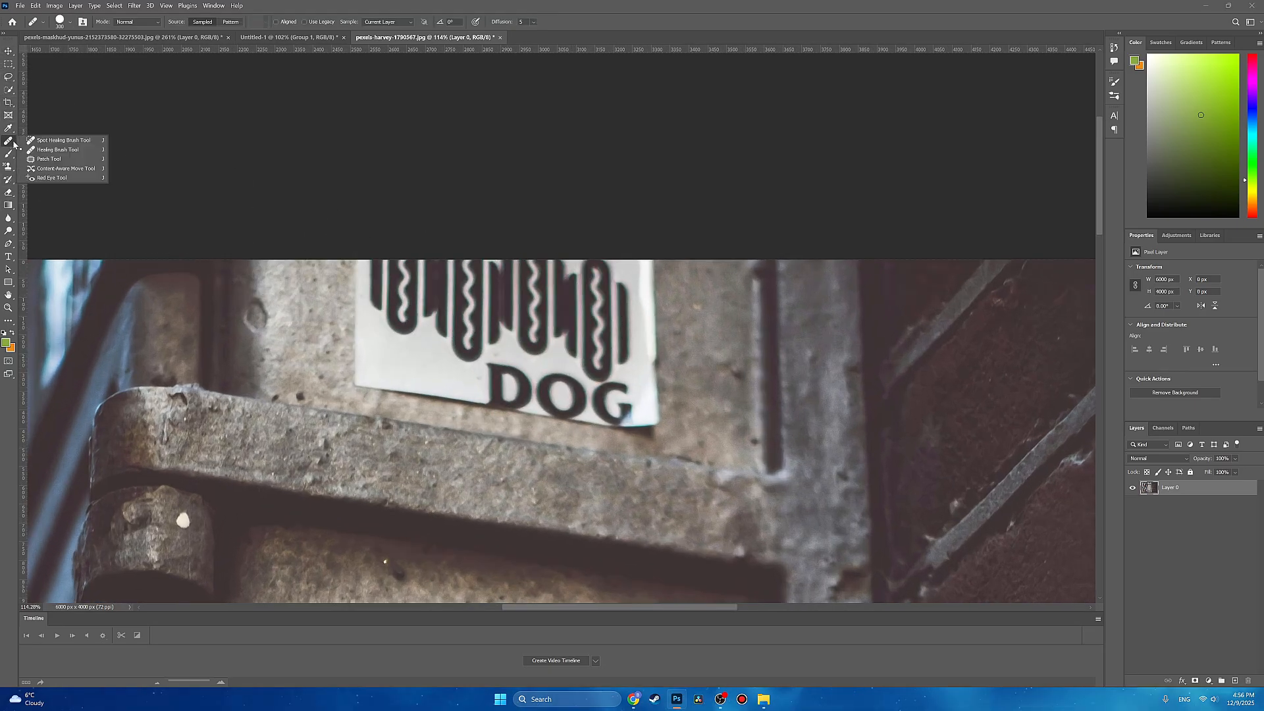
{"action": "left_click", "coordinate": [31, 143]}
{"action": "mouse_move", "coordinate": [345, 301]}
{"action": "left_mouse_down"}
{"action": "mouse_move", "coordinate": [372, 355]}
{"action": "mouse_move", "coordinate": [395, 367]}
{"action": "mouse_move", "coordinate": [634, 392]}
{"action": "mouse_move", "coordinate": [647, 364]}
{"action": "mouse_move", "coordinate": [630, 257]}
{"action": "mouse_move", "coordinate": [504, 283]}
{"action": "mouse_move", "coordinate": [357, 273]}
{"action": "mouse_move", "coordinate": [512, 341]}
{"action": "mouse_move", "coordinate": [613, 329]}
{"action": "mouse_move", "coordinate": [449, 333]}
{"action": "mouse_move", "coordinate": [493, 348]}
{"action": "left_mouse_up"}
{"action": "scroll", "coordinate": [540, 359], "scroll_direction": "up", "scroll_amount": 1}
{"action": "mouse_move", "coordinate": [570, 327]}
{"action": "left_mouse_down"}
{"action": "mouse_move", "coordinate": [484, 320]}
{"action": "mouse_move", "coordinate": [459, 305]}
{"action": "mouse_move", "coordinate": [454, 280]}
{"action": "left_mouse_up"}
{"action": "left_click_drag", "start_coordinate": [566, 270], "coordinate": [596, 260]}
{"action": "left_click_drag", "start_coordinate": [658, 412], "coordinate": [631, 412]}
- Sample the dark round hole in the large metal panel with the Healing Brush and stamp it onto the panel above the crossbar
{"action": "scroll", "coordinate": [576, 383], "scroll_direction": "down", "scroll_amount": 5}
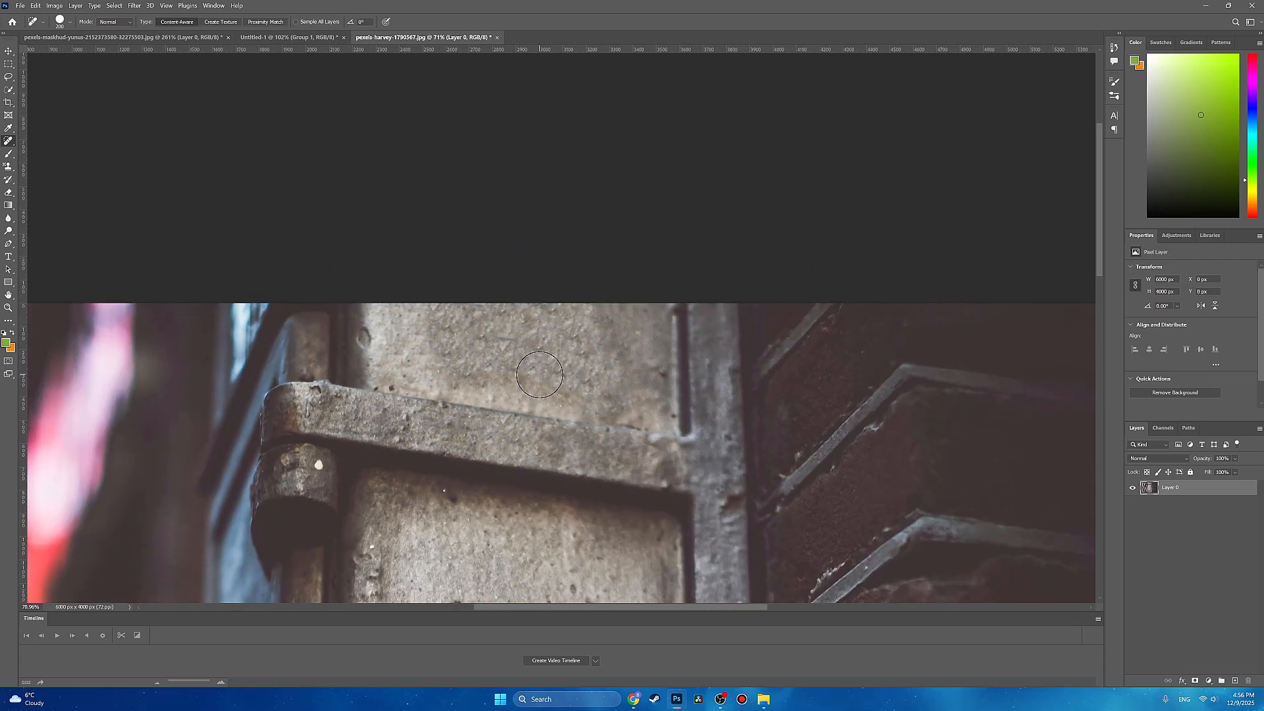
{"action": "right_click", "coordinate": [10, 144]}
{"action": "left_click", "coordinate": [49, 155]}
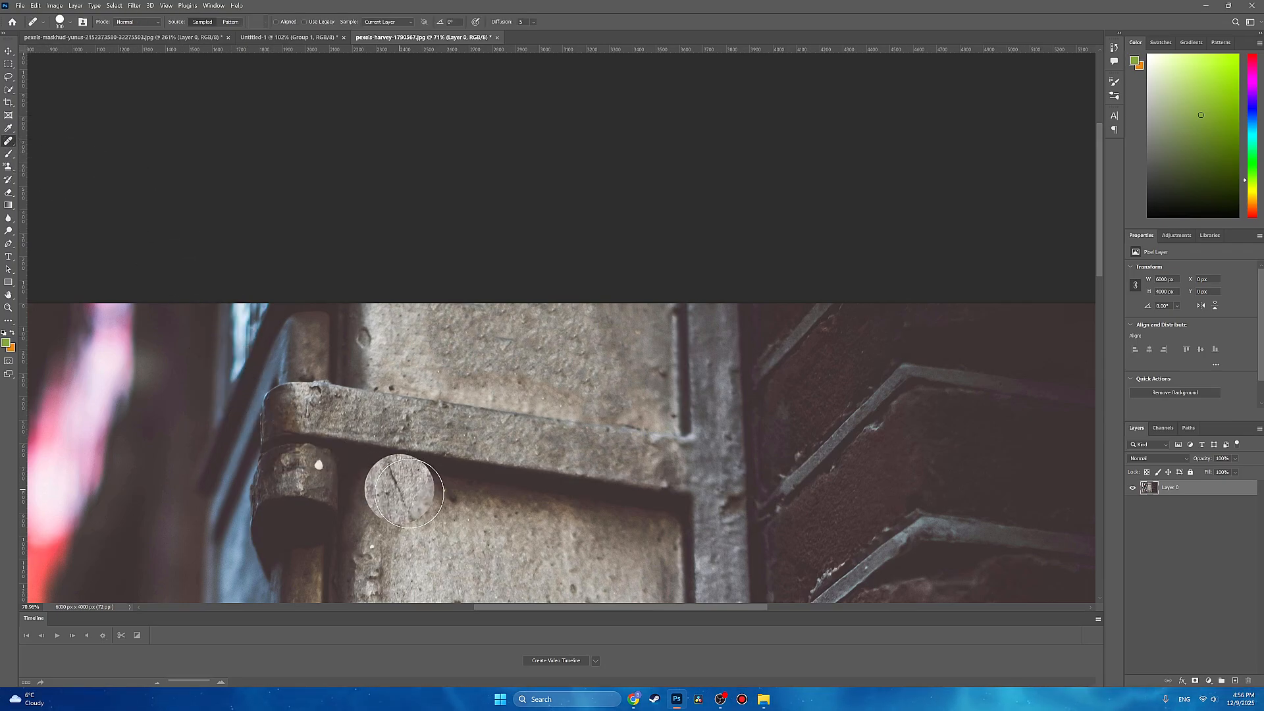
{"action": "scroll", "coordinate": [399, 488], "scroll_direction": "up", "scroll_amount": 4}
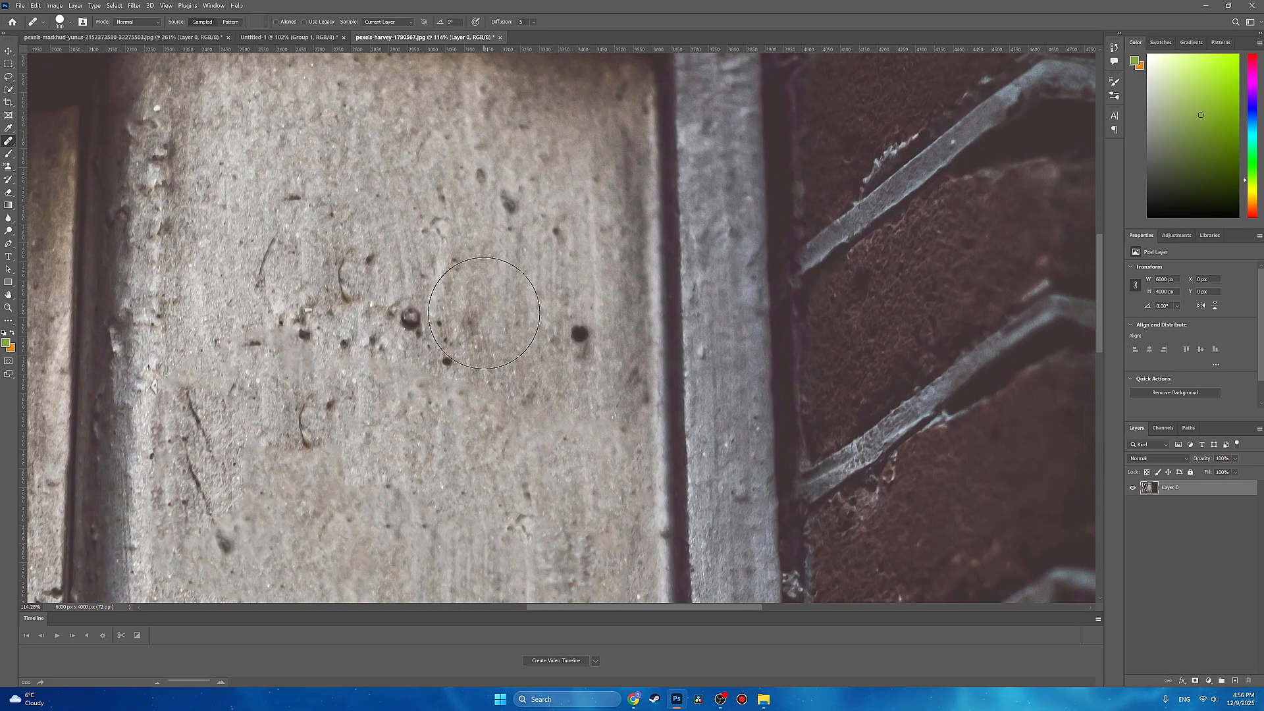
{"action": "left_click", "coordinate": [581, 336], "text": "alt"}
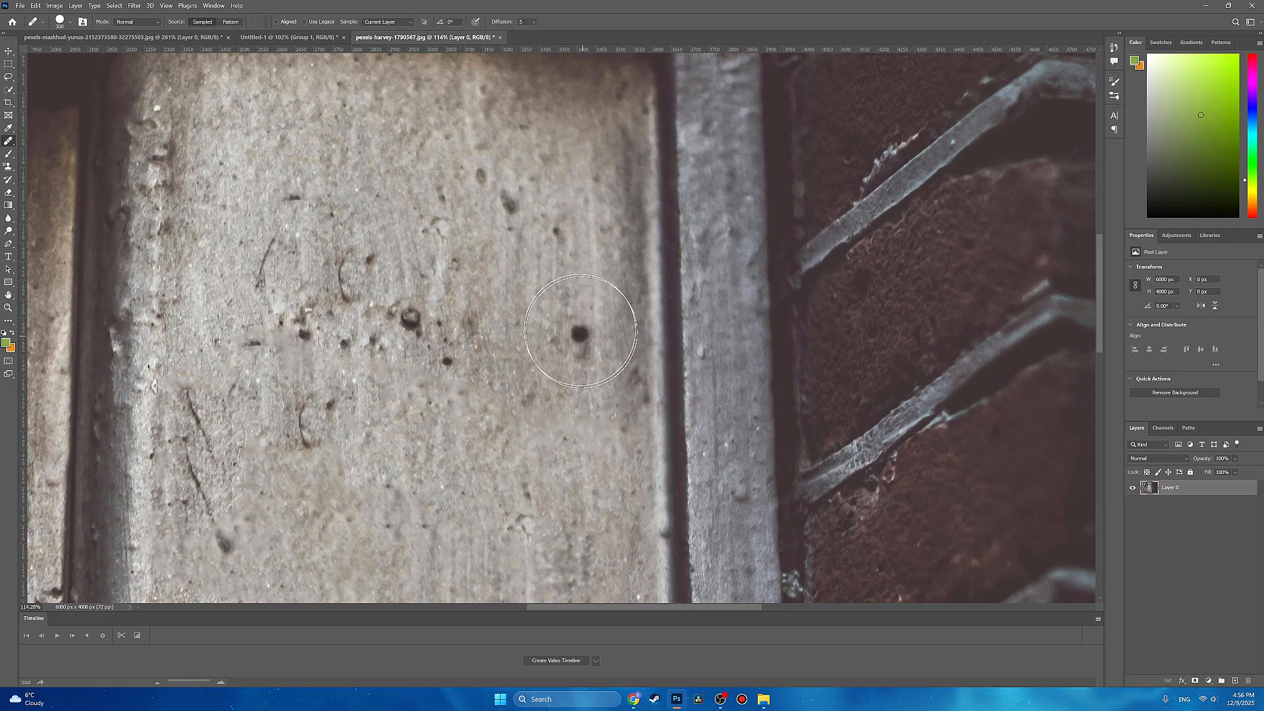
{"action": "left_click_drag", "start_coordinate": [500, 161], "coordinate": [547, 540]}
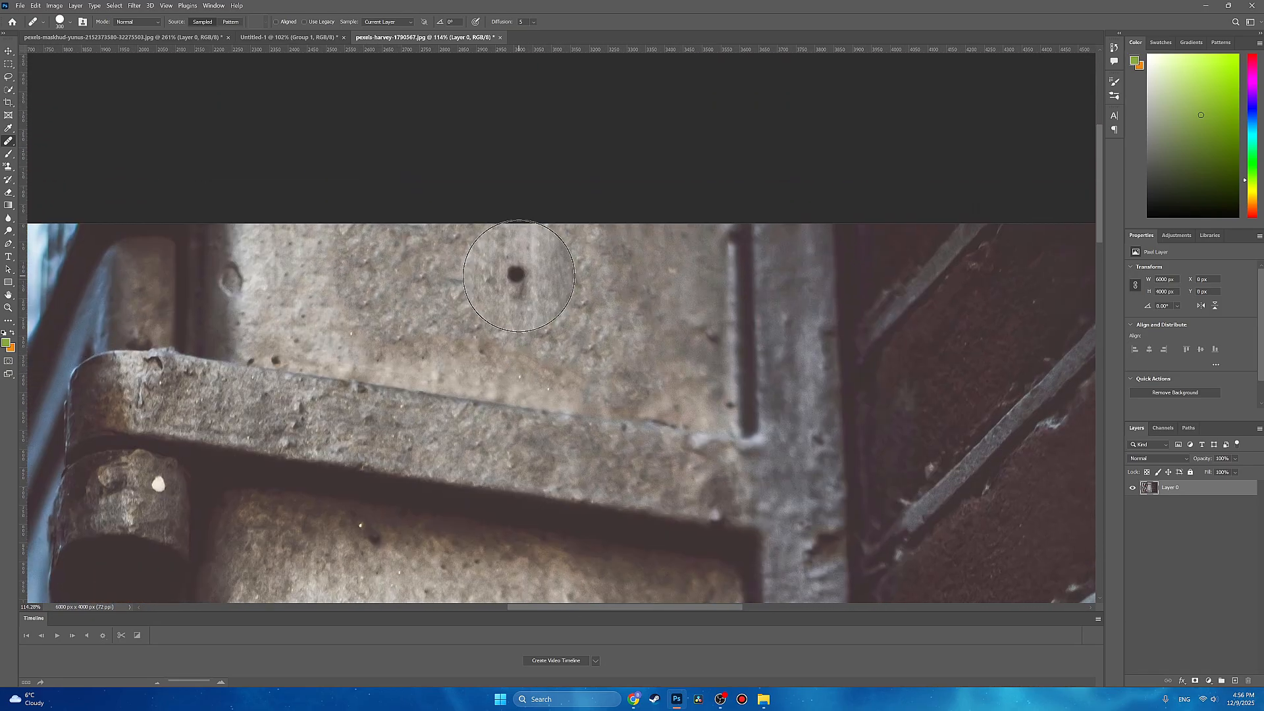
{"action": "scroll", "coordinate": [380, 363], "scroll_direction": "down", "scroll_amount": 6}
{"action": "left_click_drag", "start_coordinate": [396, 442], "coordinate": [531, 244]}
{"action": "scroll", "coordinate": [530, 243], "scroll_direction": "down", "scroll_amount": 3}
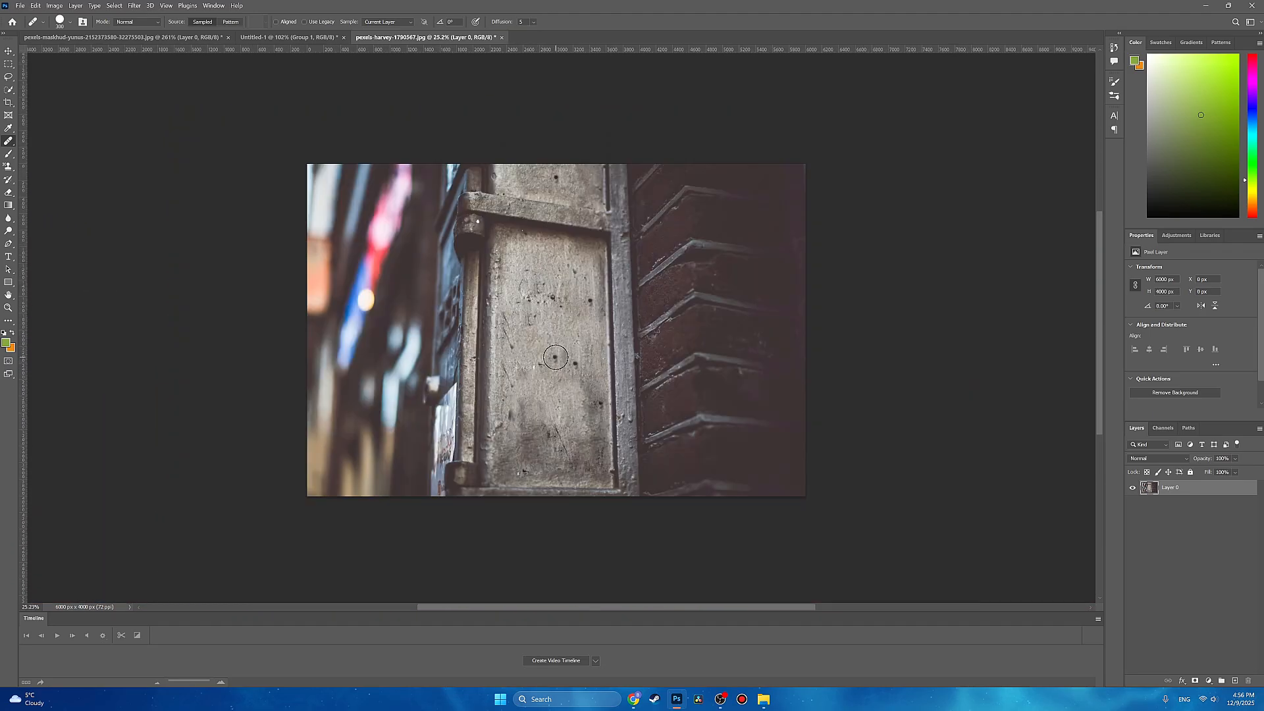